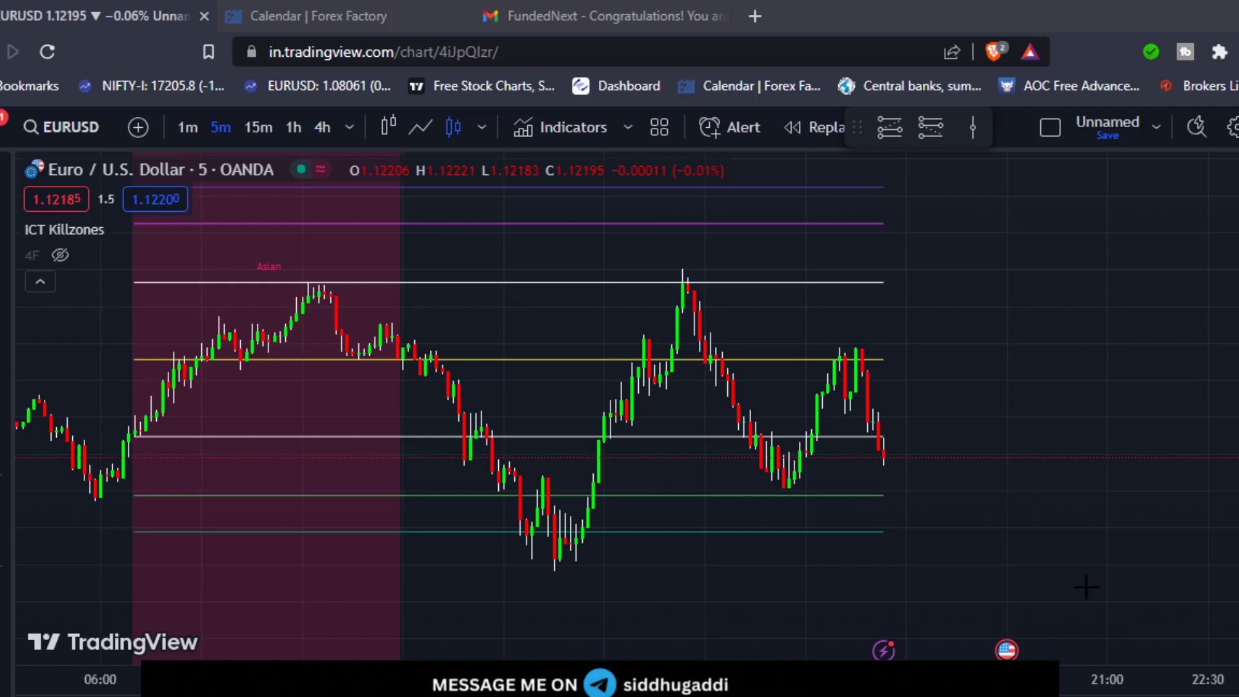
# Step: View the FundedNext Elite Trader certificate in the e-mail, and return to the EURUSD chart
pyautogui.click(589, 14)
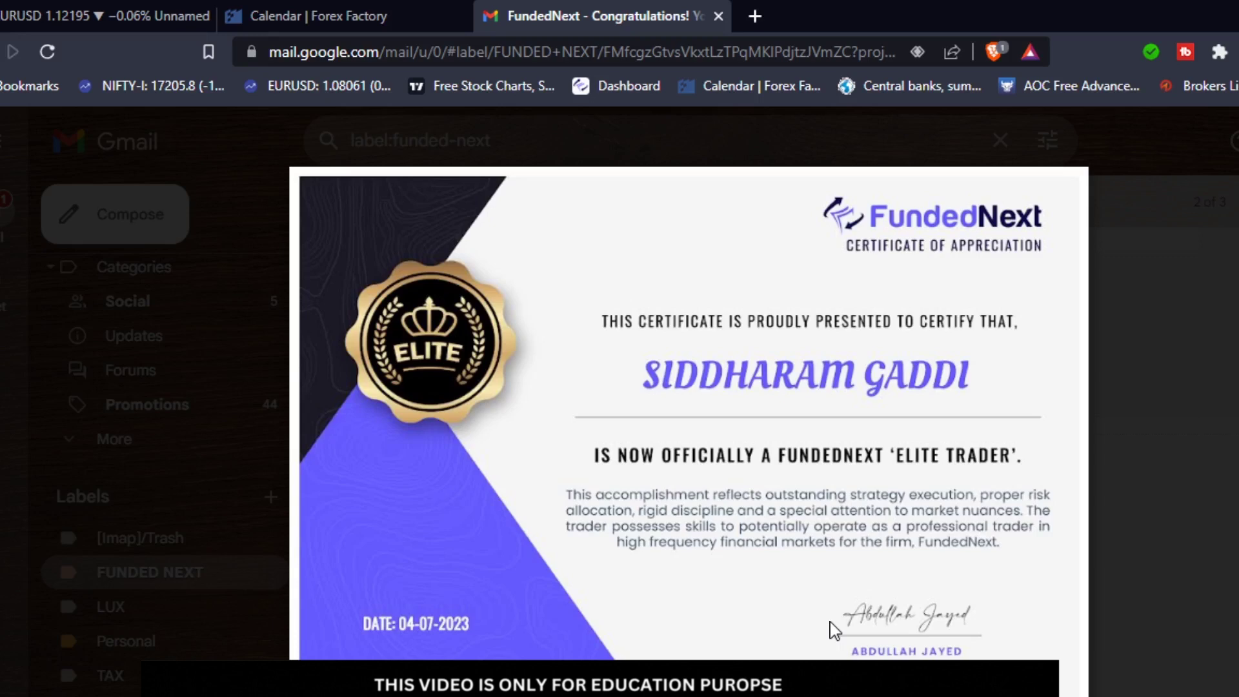
pyautogui.click(106, 15)
pyautogui.hscroll(2, 1087, 332)
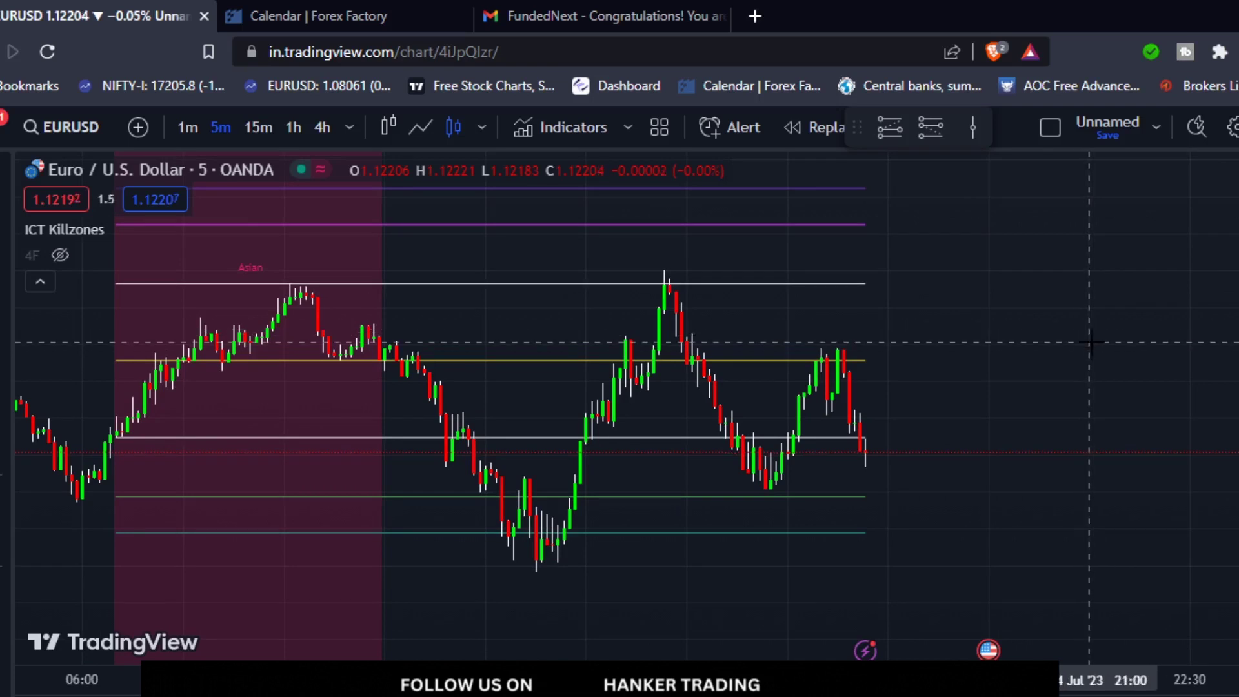
pyautogui.moveTo(1090, 355); pyautogui.dragTo(1074, 329)
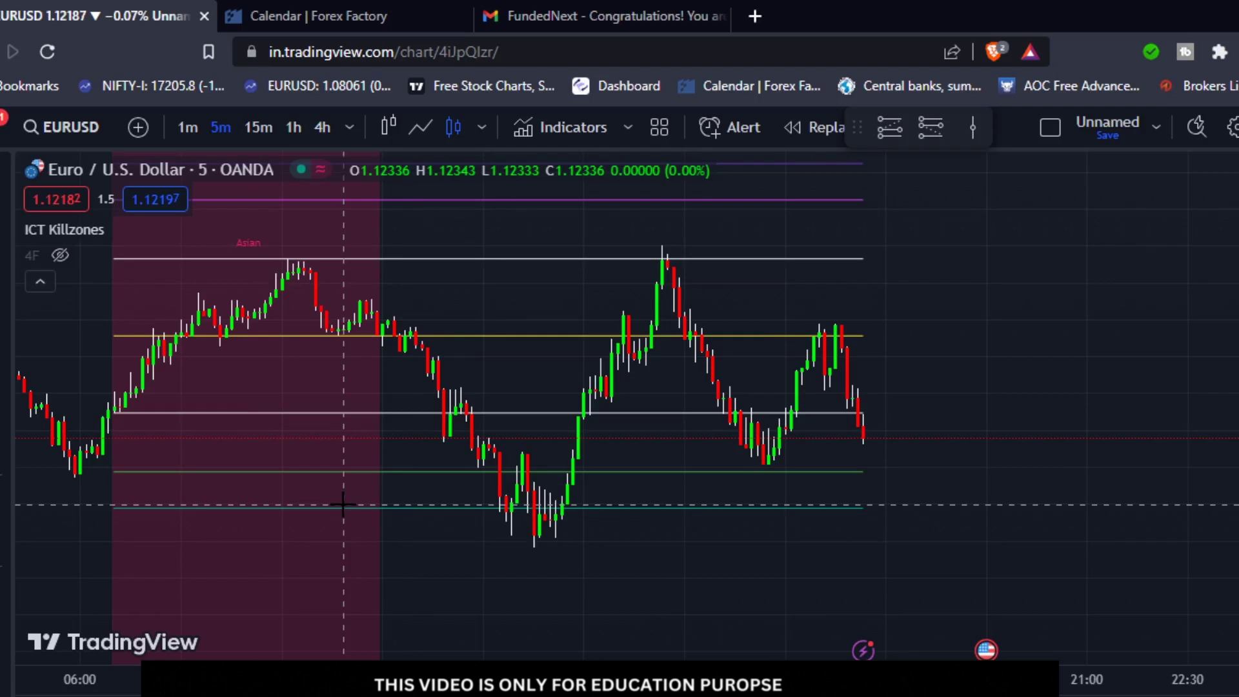
pyautogui.moveTo(348, 500); pyautogui.dragTo(351, 519)
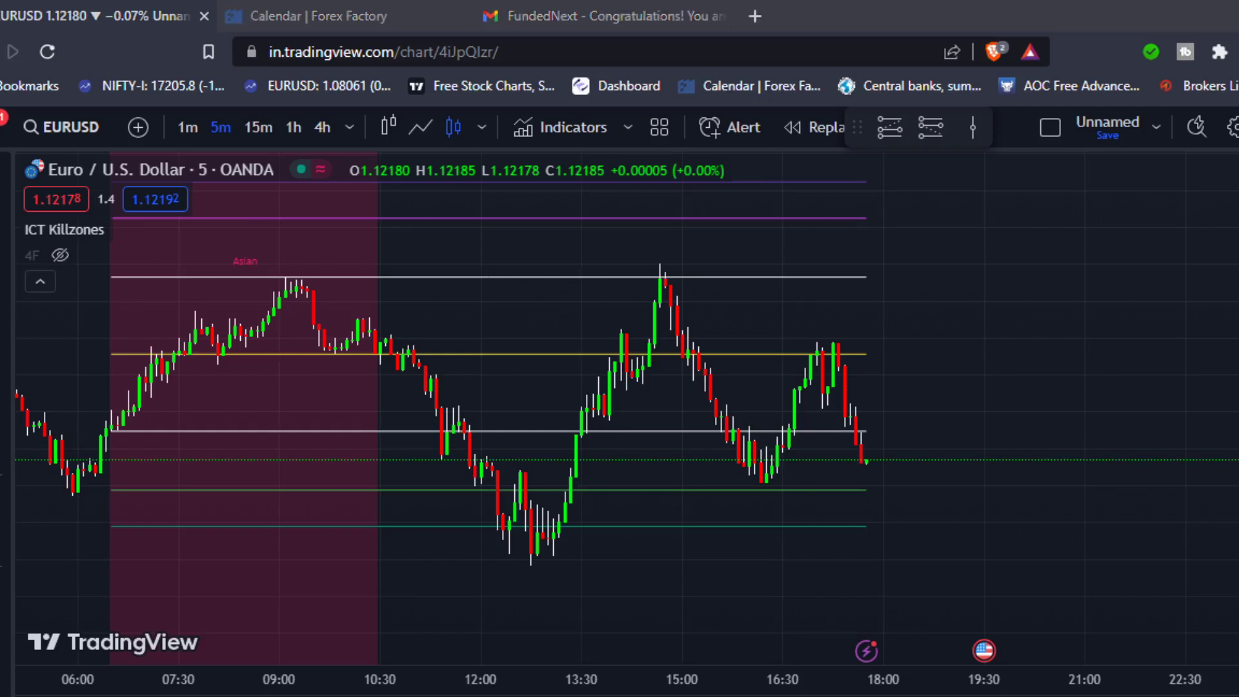
pyautogui.press('super')
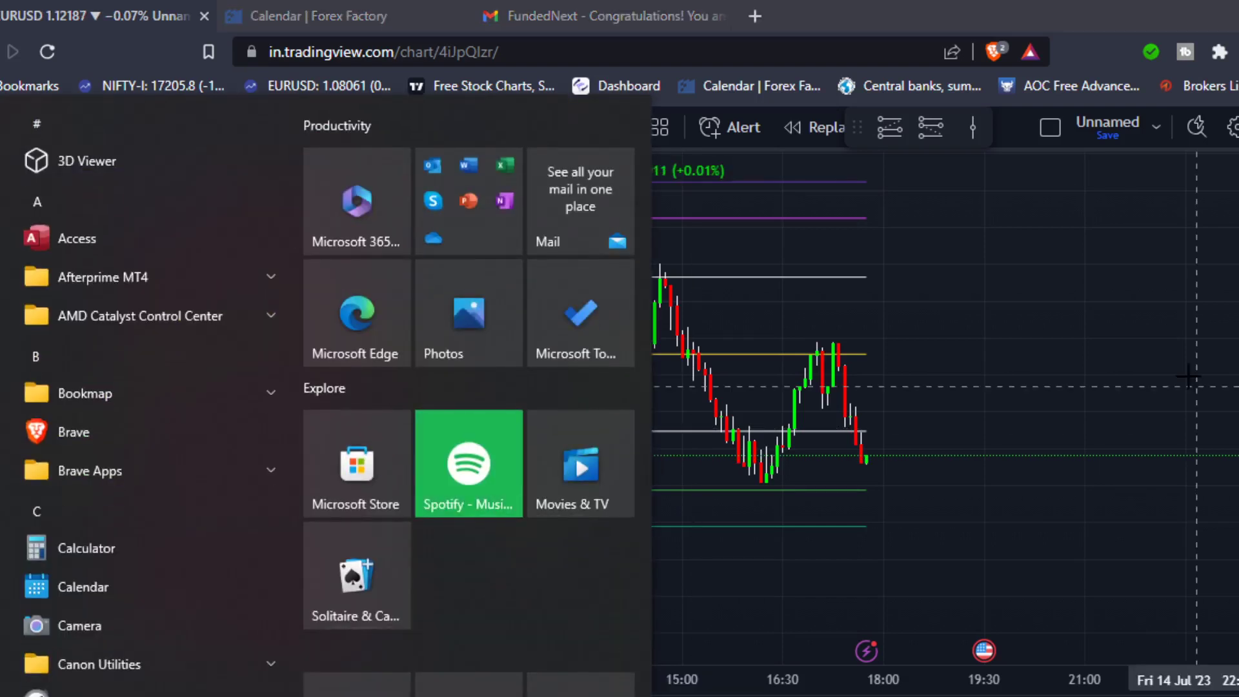
pyautogui.click(1116, 354)
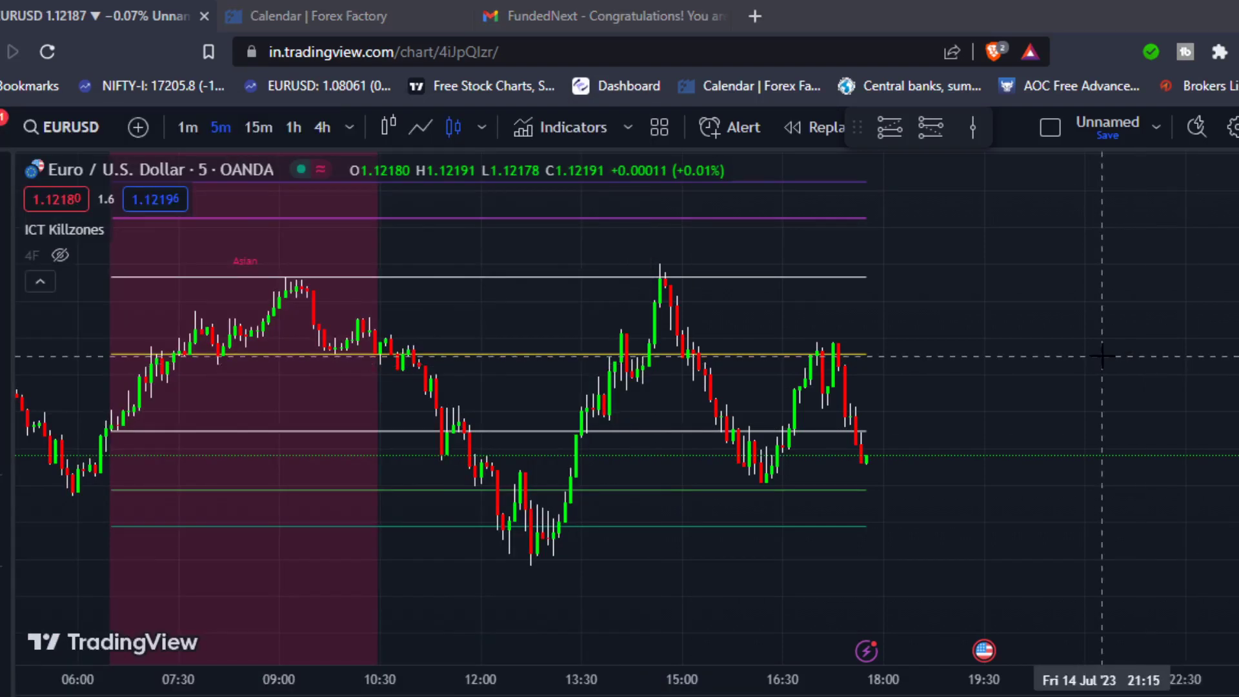
pyautogui.click(1026, 356)
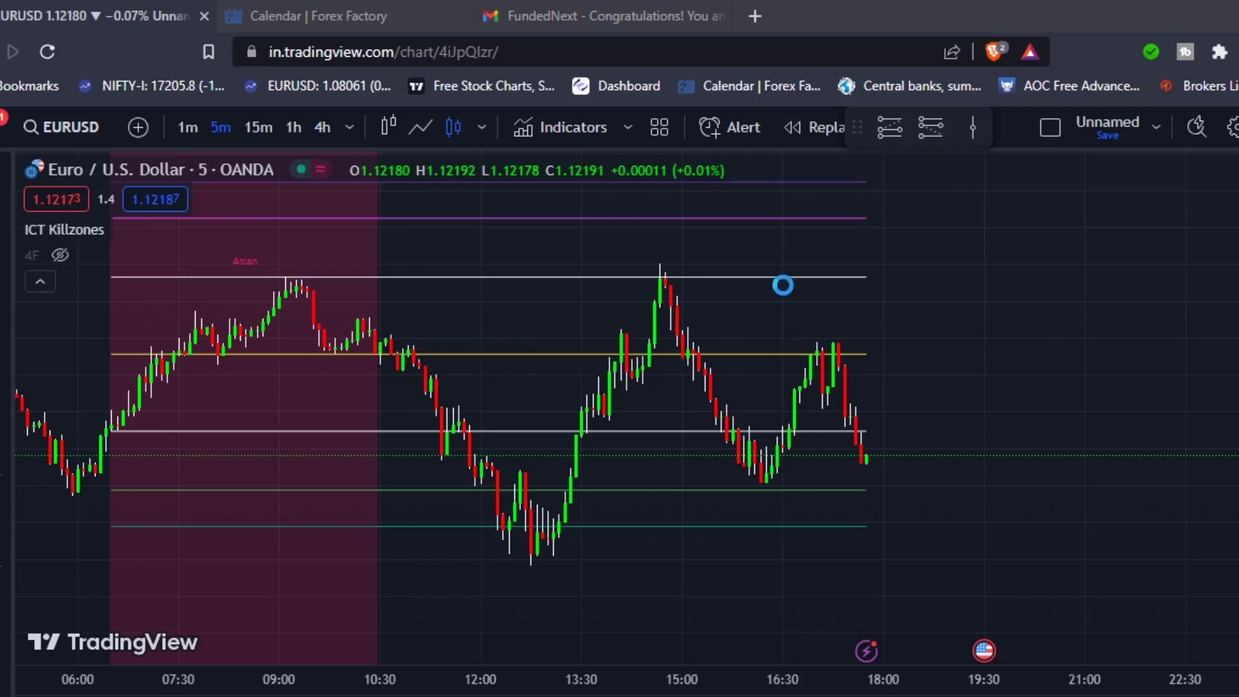
pyautogui.moveTo(987, 355)
pyautogui.mouseDown()
pyautogui.moveTo(1000, 373)
pyautogui.moveTo(974, 368)
pyautogui.mouseUp()
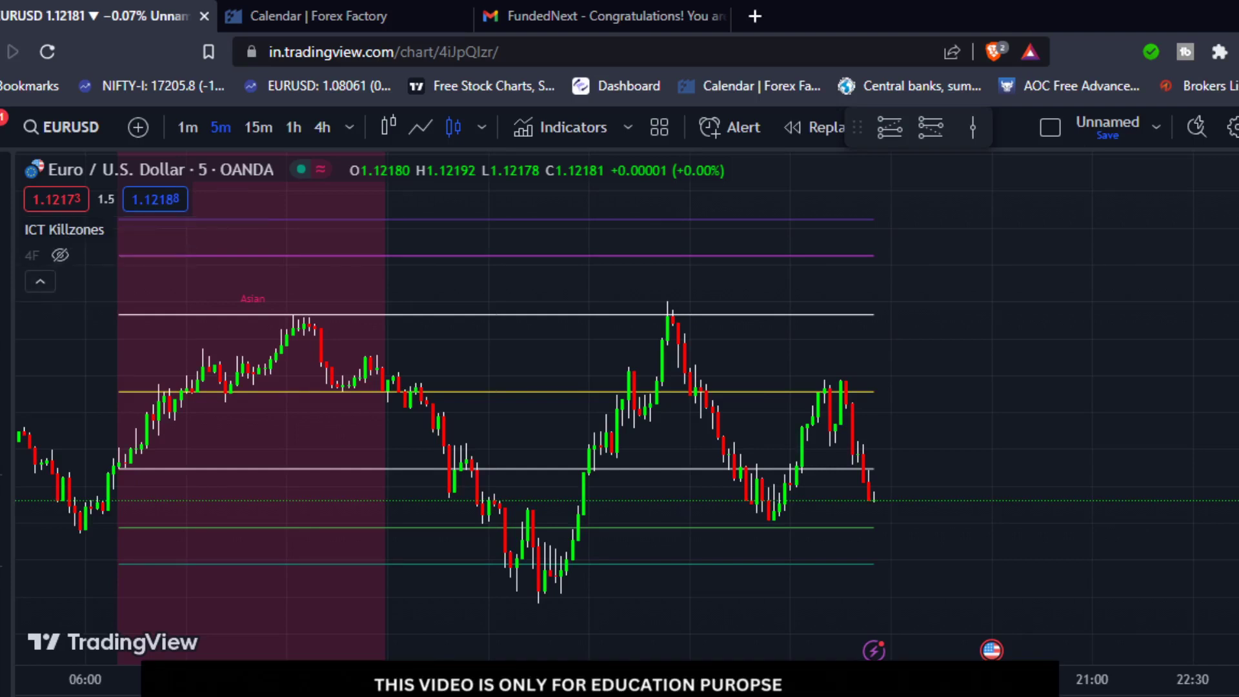
# Step: Review the ICT Killzones indicator's input settings, including the Asian session option and the killzone retracement levels, and leave the settings
pyautogui.moveTo(38, 220)
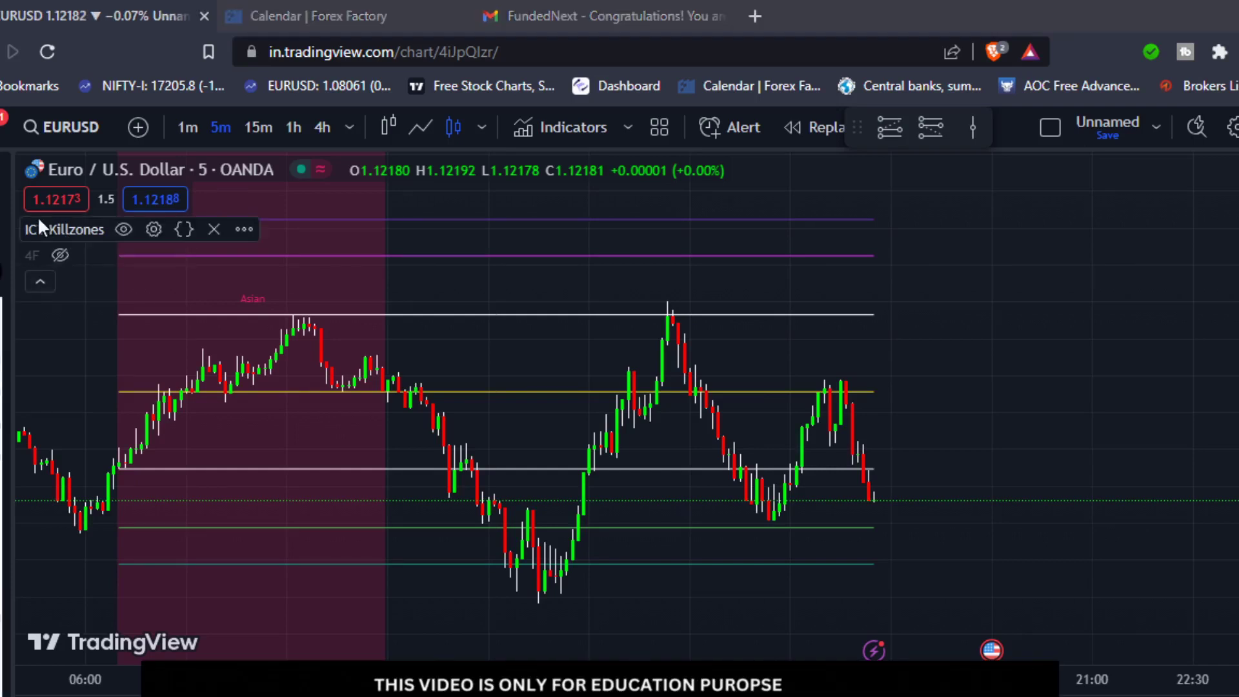
pyautogui.click(154, 231)
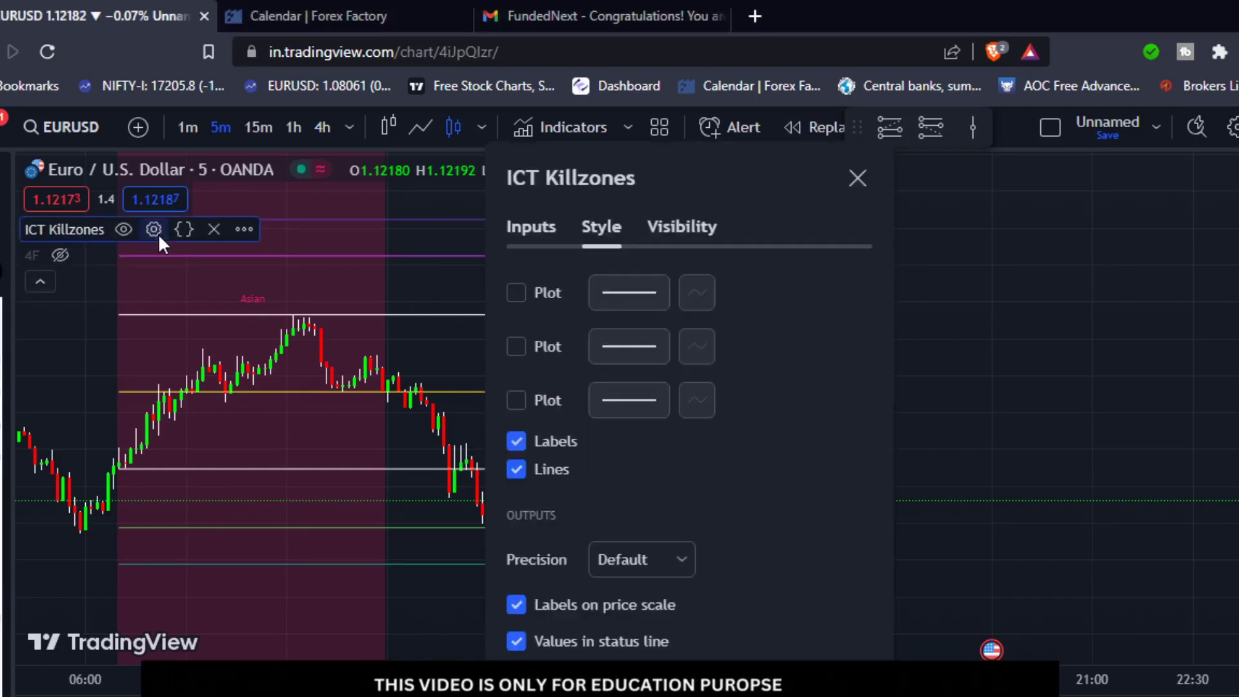
pyautogui.click(530, 229)
pyautogui.moveTo(954, 394); pyautogui.dragTo(939, 629)
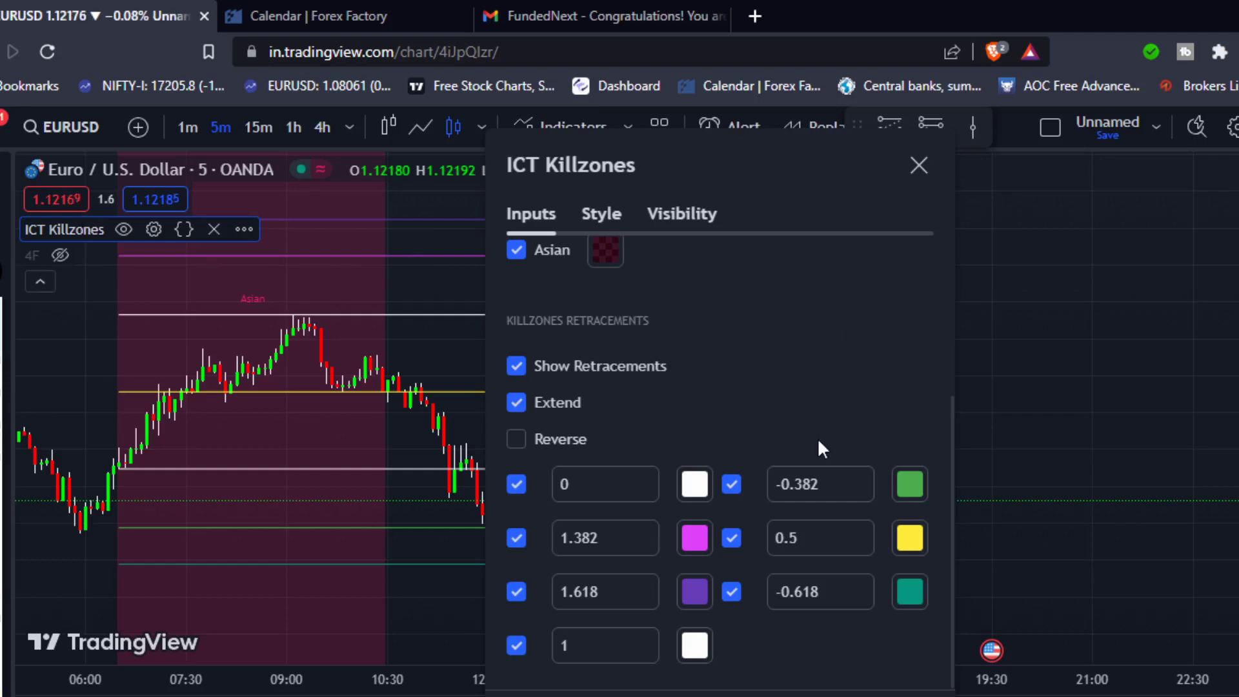
pyautogui.press('Escape')
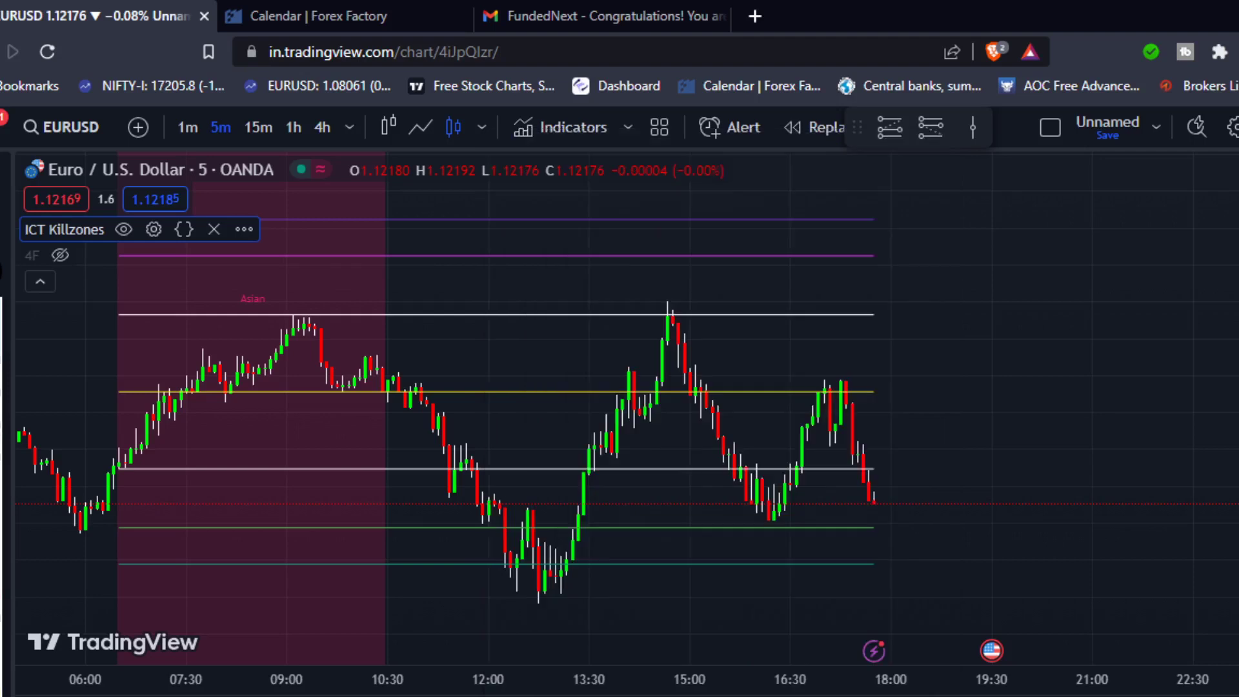
# Step: Mark the Asian range levels 0, 0.5, 1, 1.382, 1.618, -0.382 and -0.618 on the chart with yellow pen strokes
pyautogui.scroll(2, 1170, 537)
pyautogui.moveTo(1170, 537); pyautogui.dragTo(1178, 527)
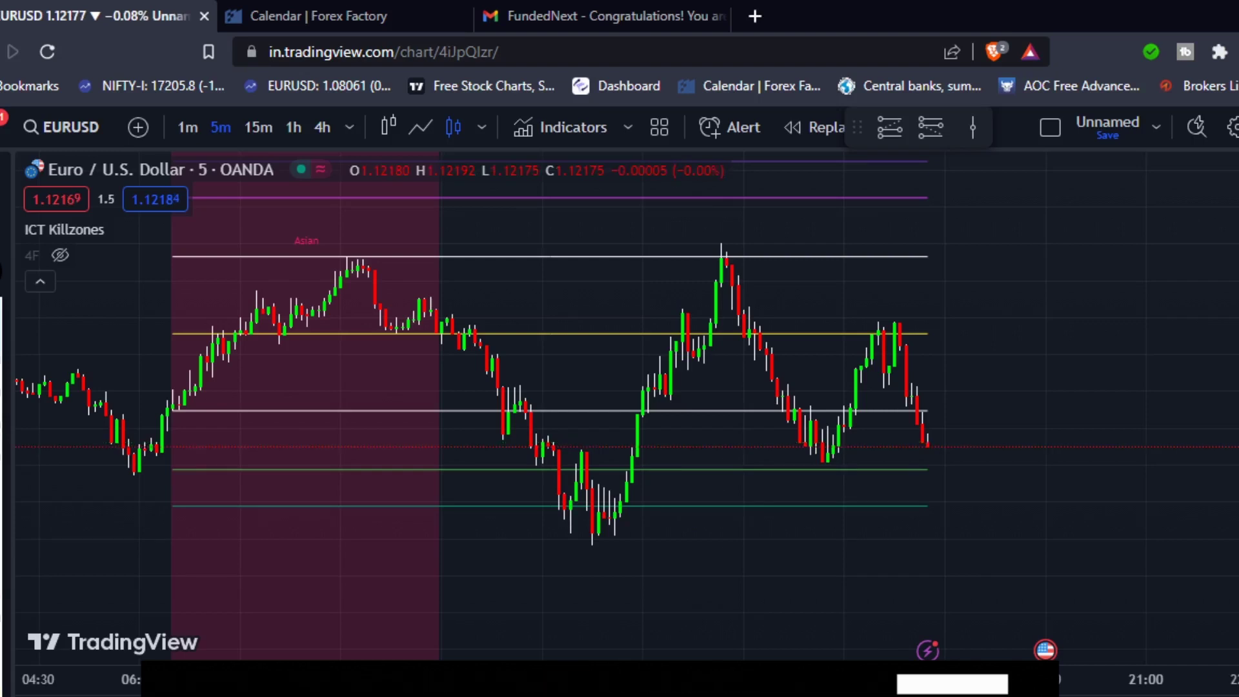
pyautogui.click(16, 413)
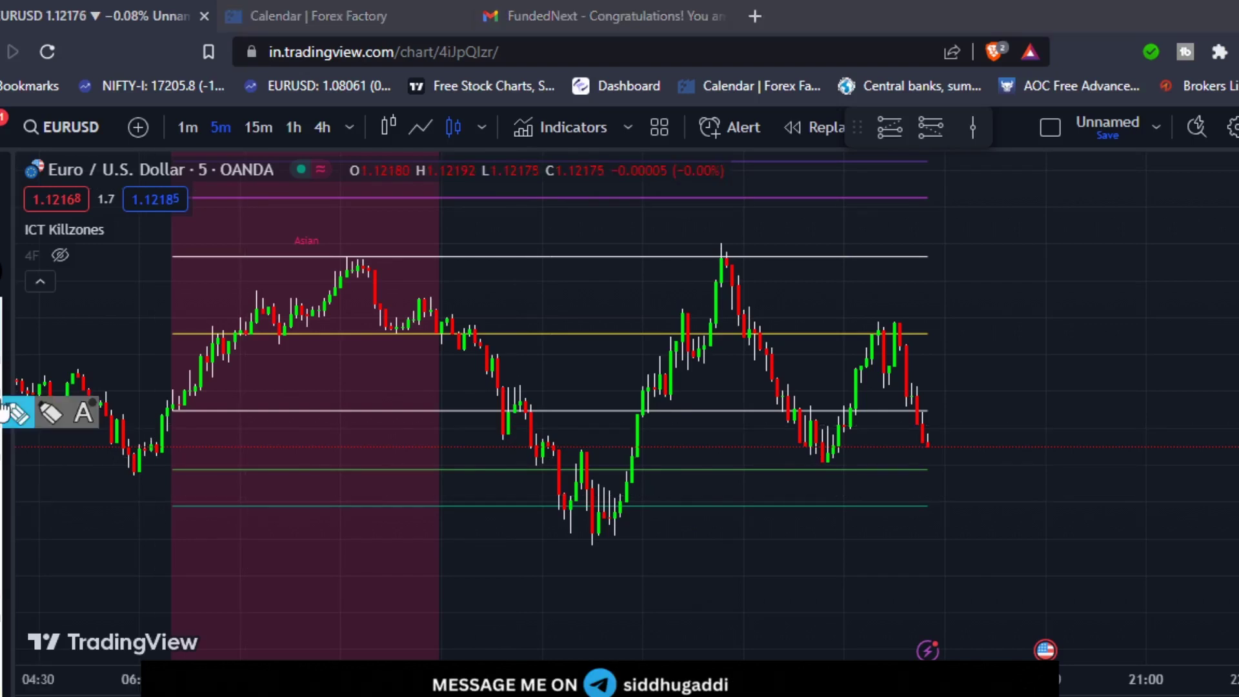
pyautogui.moveTo(589, 252)
pyautogui.mouseDown()
pyautogui.moveTo(531, 263)
pyautogui.moveTo(597, 250)
pyautogui.mouseUp()
pyautogui.moveTo(572, 410); pyautogui.dragTo(664, 400)
pyautogui.moveTo(615, 343); pyautogui.dragTo(660, 337)
pyautogui.moveTo(809, 194)
pyautogui.mouseDown()
pyautogui.moveTo(854, 191)
pyautogui.moveTo(855, 154)
pyautogui.mouseUp()
pyautogui.moveTo(863, 464); pyautogui.dragTo(906, 463)
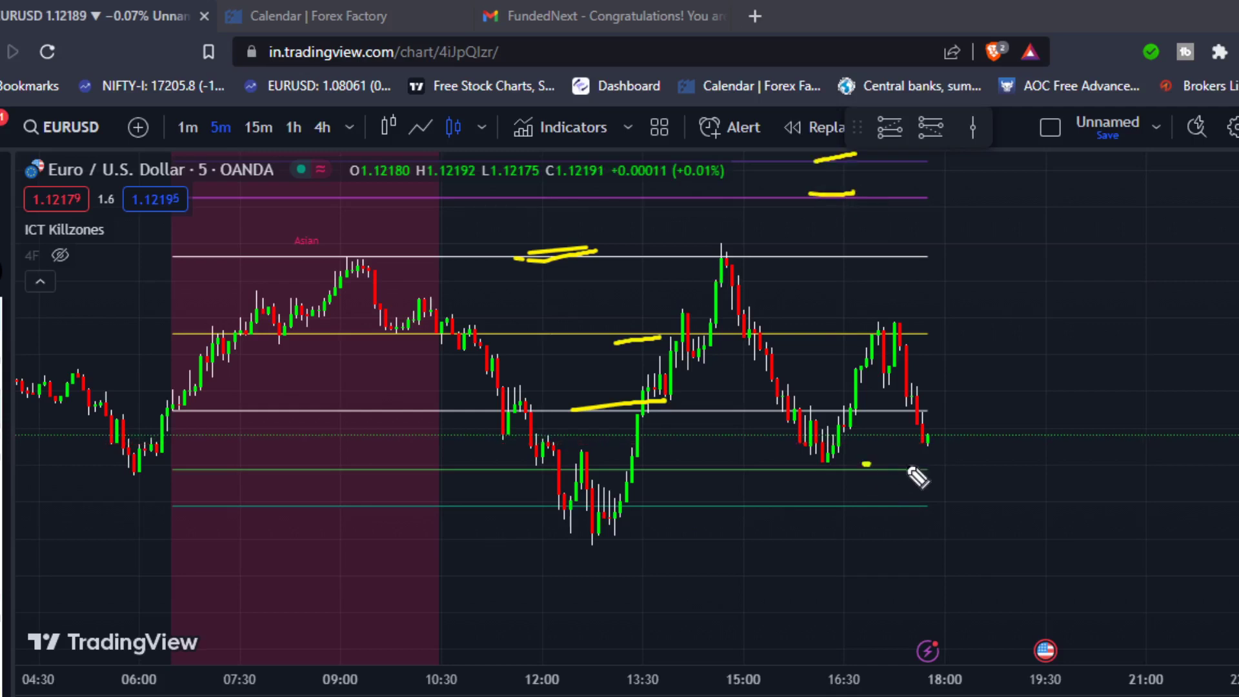
pyautogui.moveTo(851, 504); pyautogui.dragTo(923, 499)
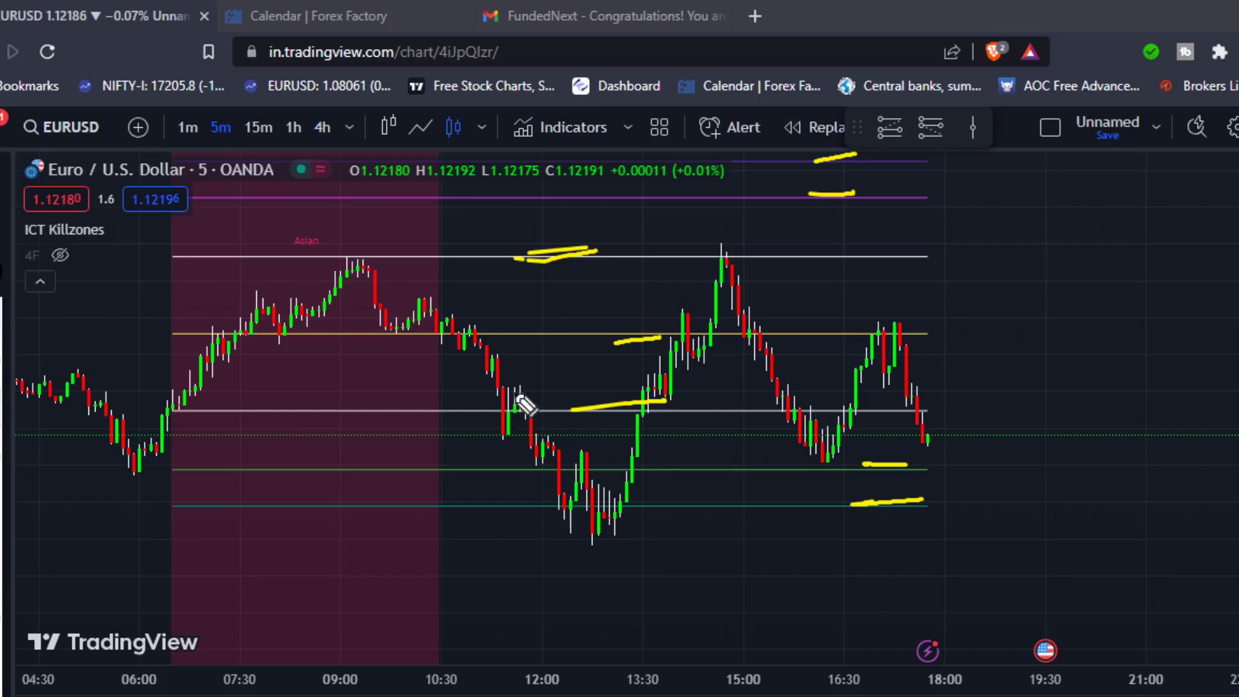
# Step: Sketch the fall below the Asian range and the reversal with upward pen arrows, and clear all pen marks from the chart
pyautogui.moveTo(520, 394); pyautogui.dragTo(582, 509)
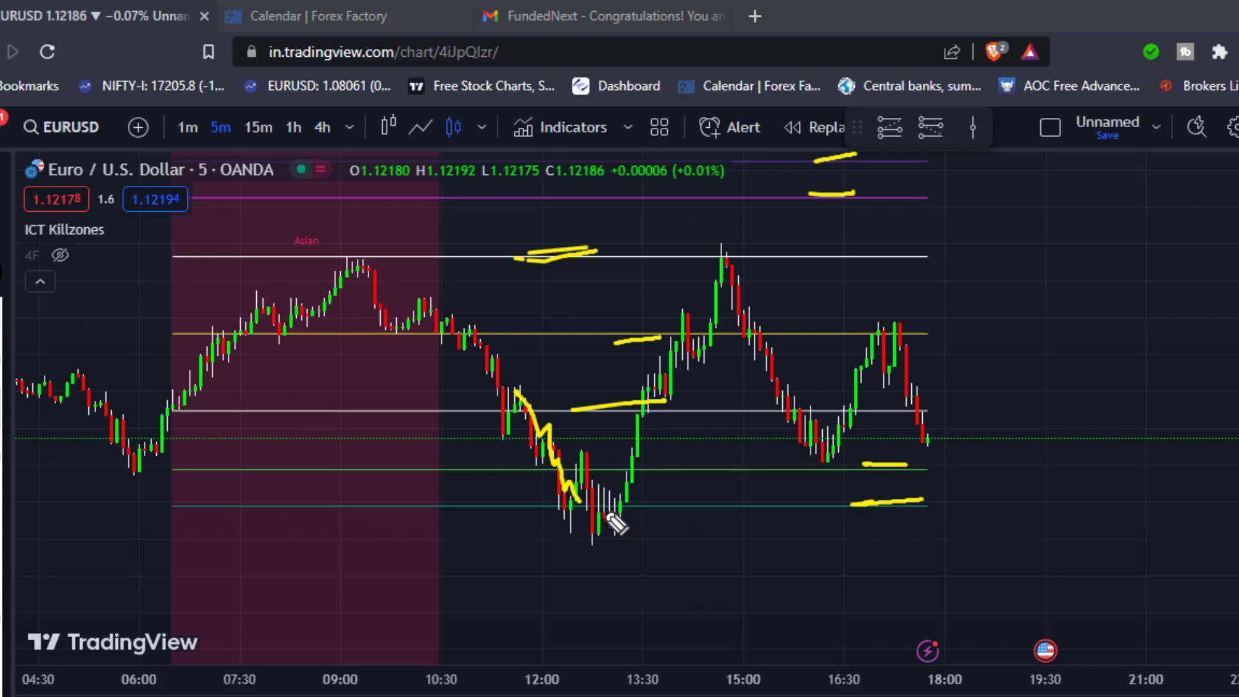
pyautogui.moveTo(606, 516)
pyautogui.mouseDown()
pyautogui.moveTo(638, 379)
pyautogui.moveTo(664, 395)
pyautogui.mouseUp()
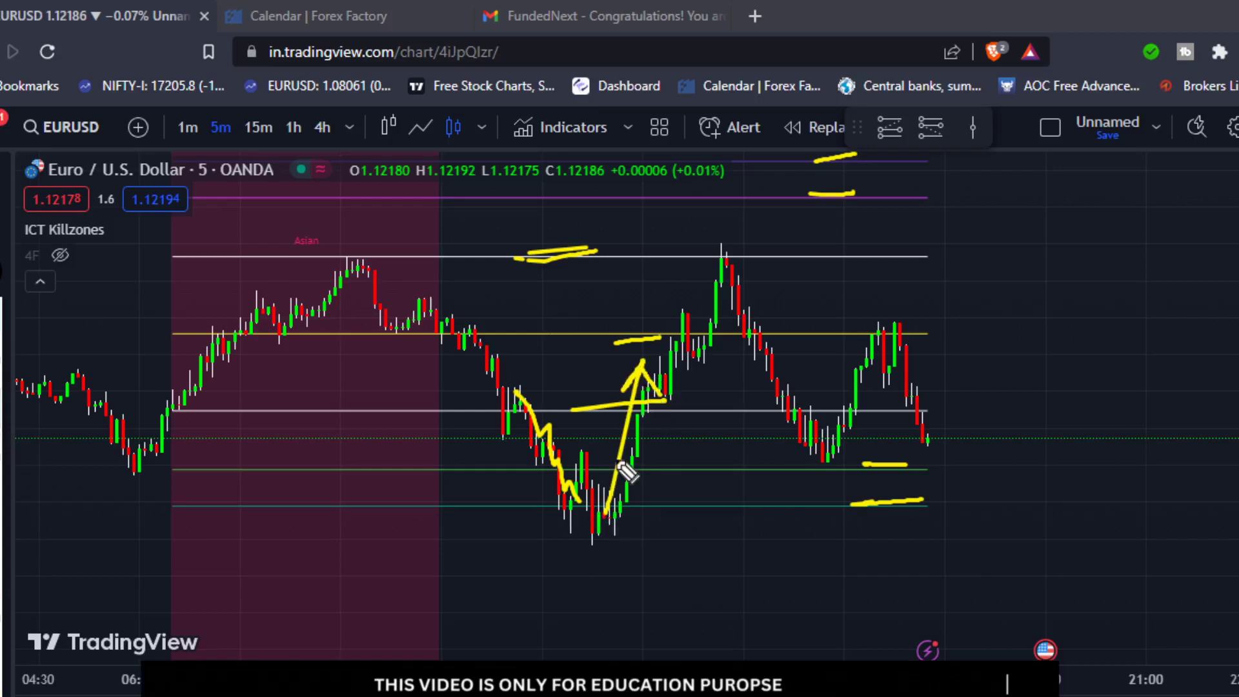
pyautogui.moveTo(697, 506); pyautogui.dragTo(702, 517)
pyautogui.moveTo(723, 566)
pyautogui.mouseDown()
pyautogui.moveTo(724, 497)
pyautogui.moveTo(745, 480)
pyautogui.mouseUp()
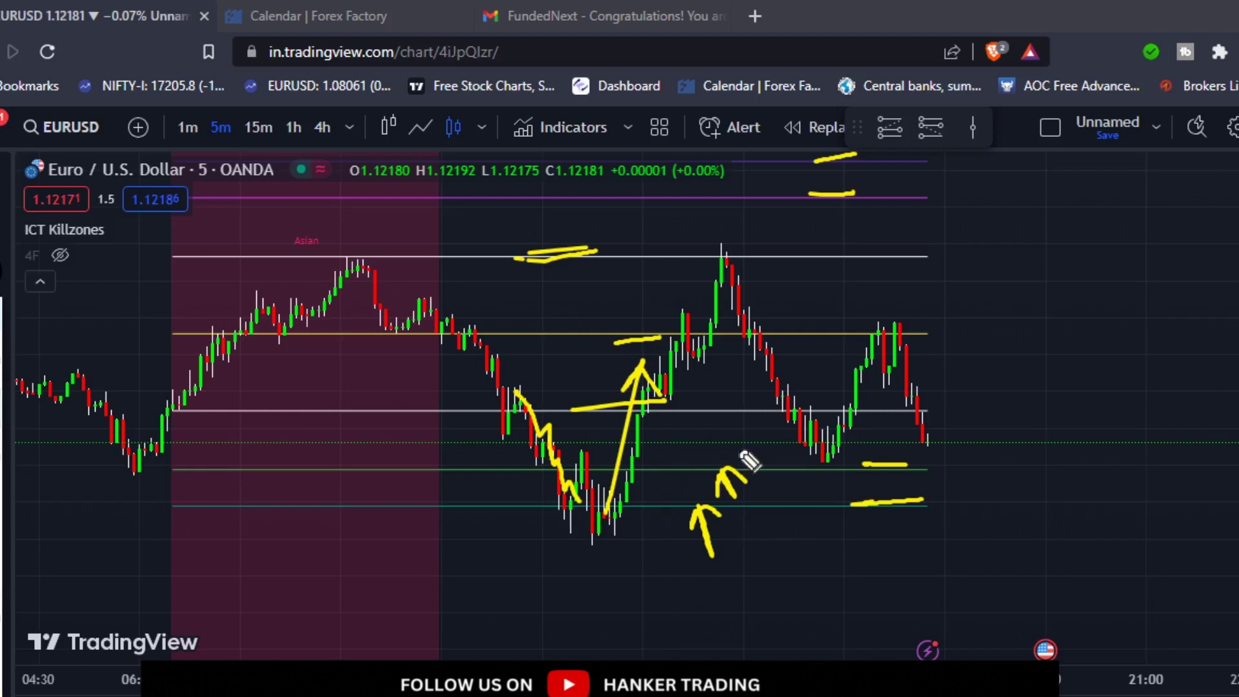
pyautogui.press('Delete')
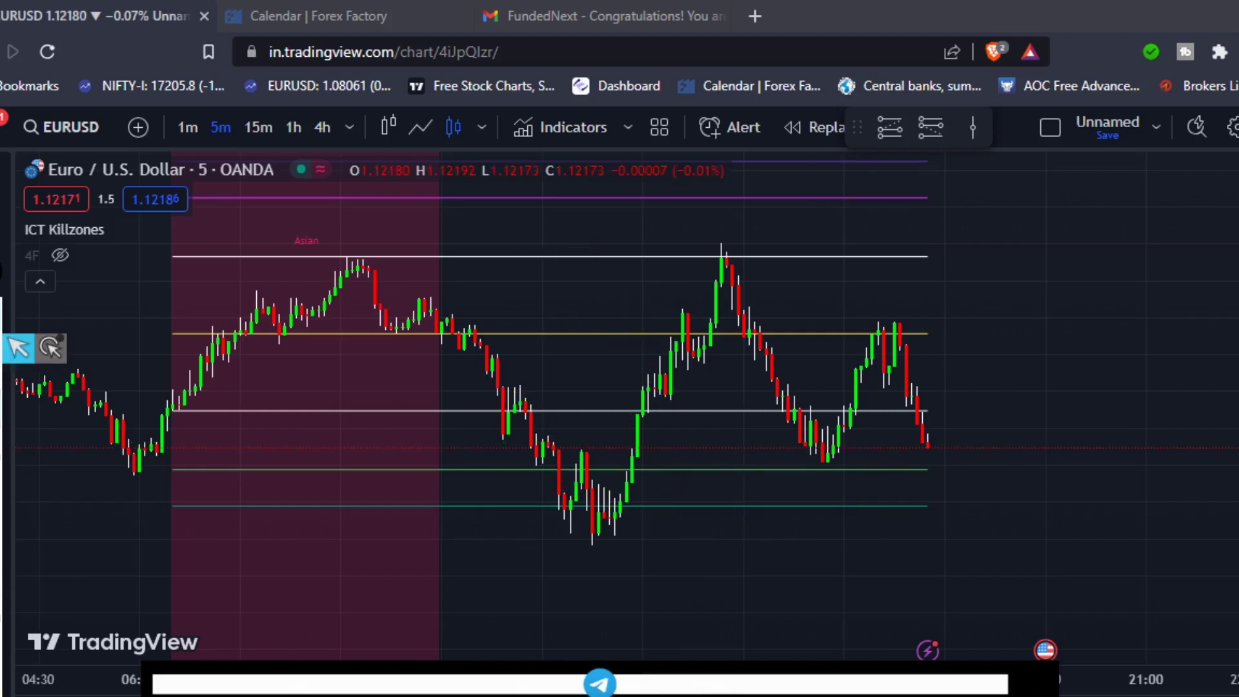
pyautogui.hotkey('ctrl', 'alt', 'p')
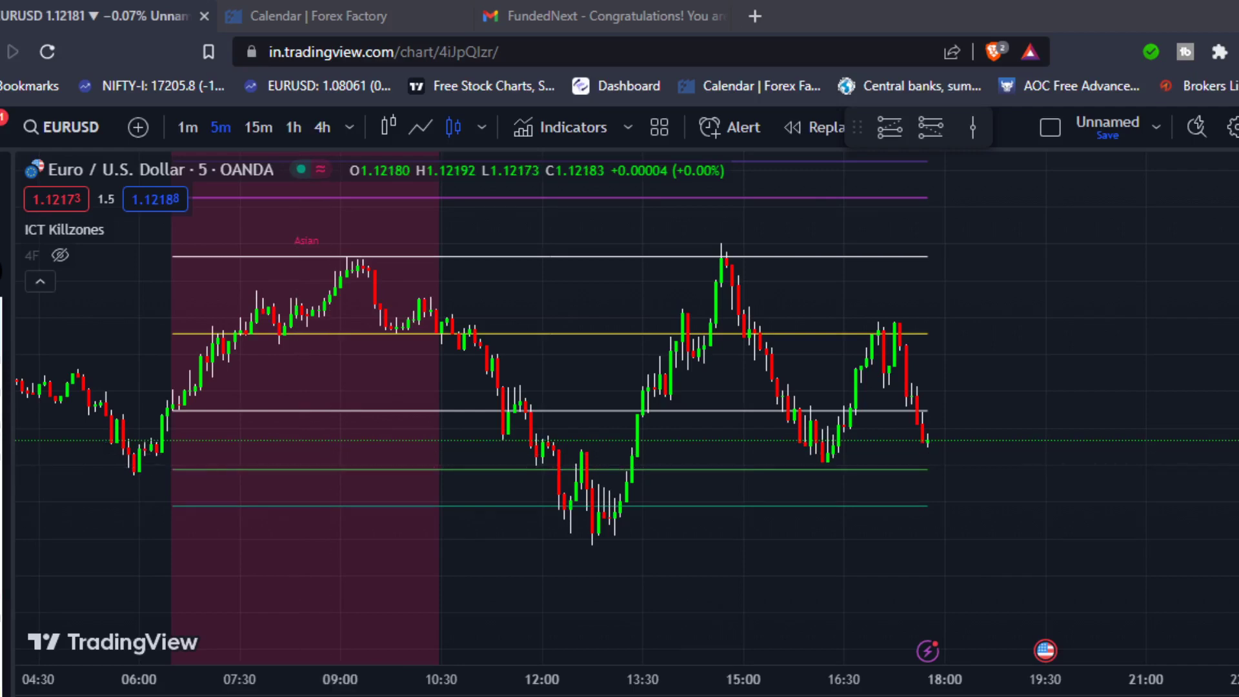
# Step: Switch to the GoCharting EURUSD 5-minute footprint chart and examine the order flow between 02:30 PM and 03:10 PM
pyautogui.moveTo(1238, 9); pyautogui.dragTo(415, 1)
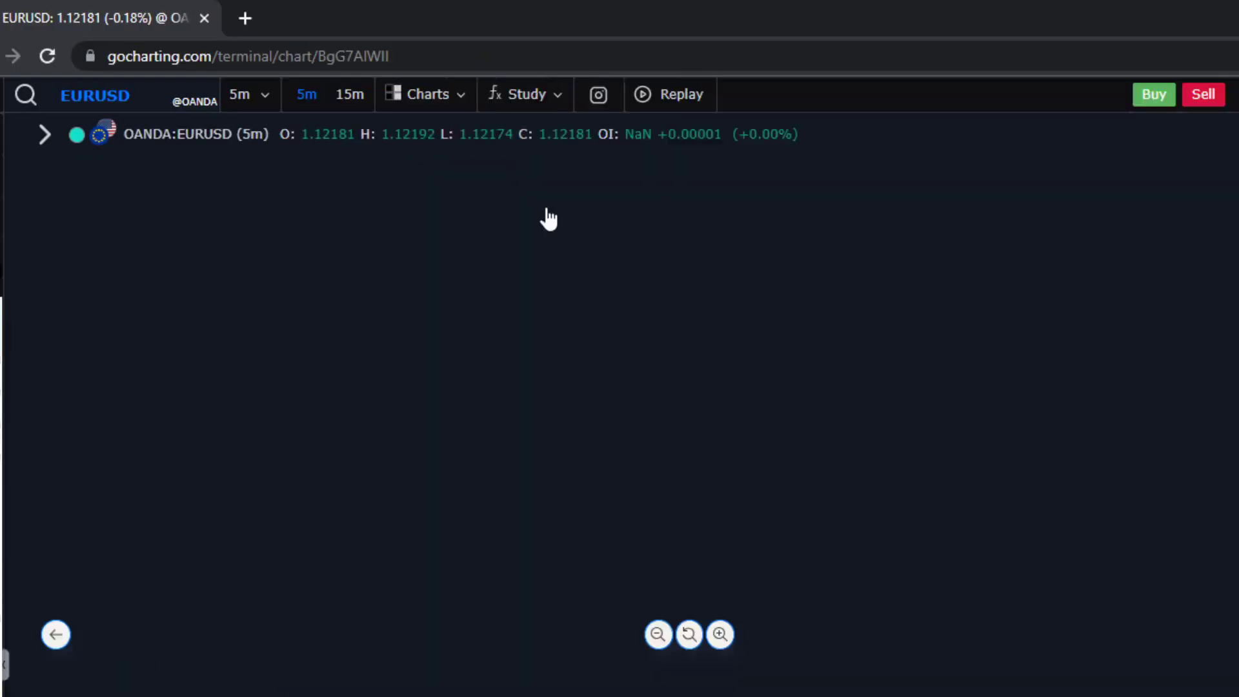
pyautogui.moveTo(400, 265); pyautogui.dragTo(824, 318)
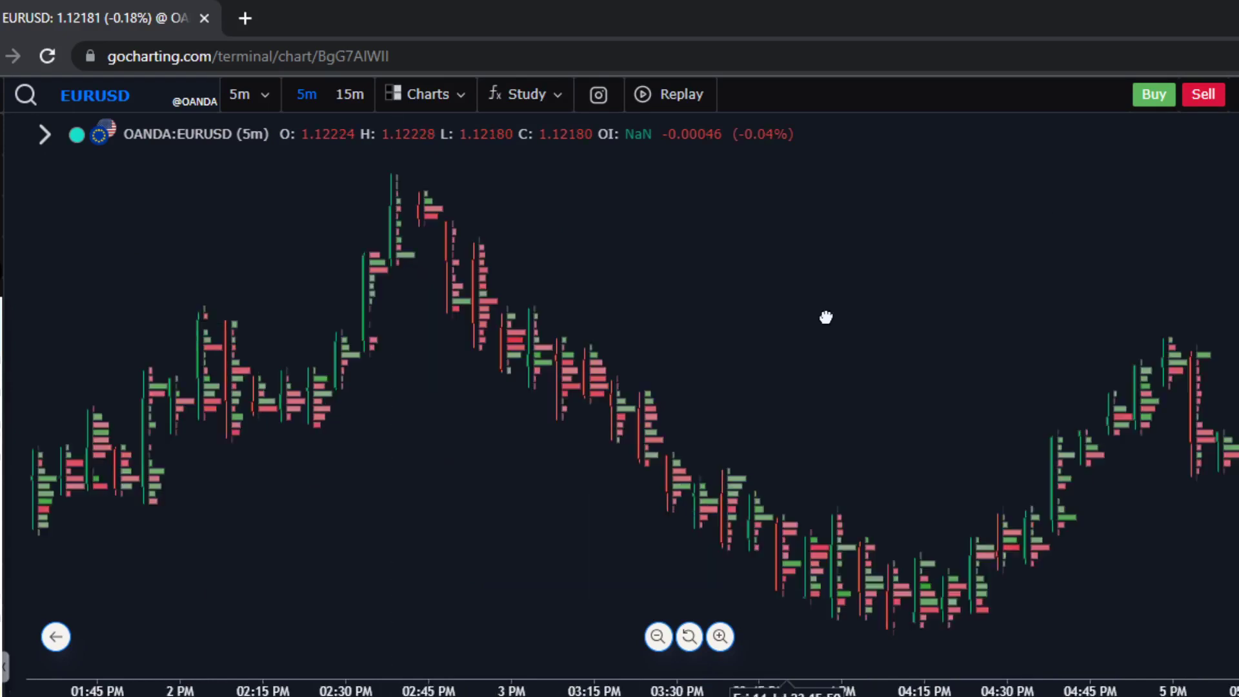
pyautogui.moveTo(501, 523); pyautogui.dragTo(1045, 556)
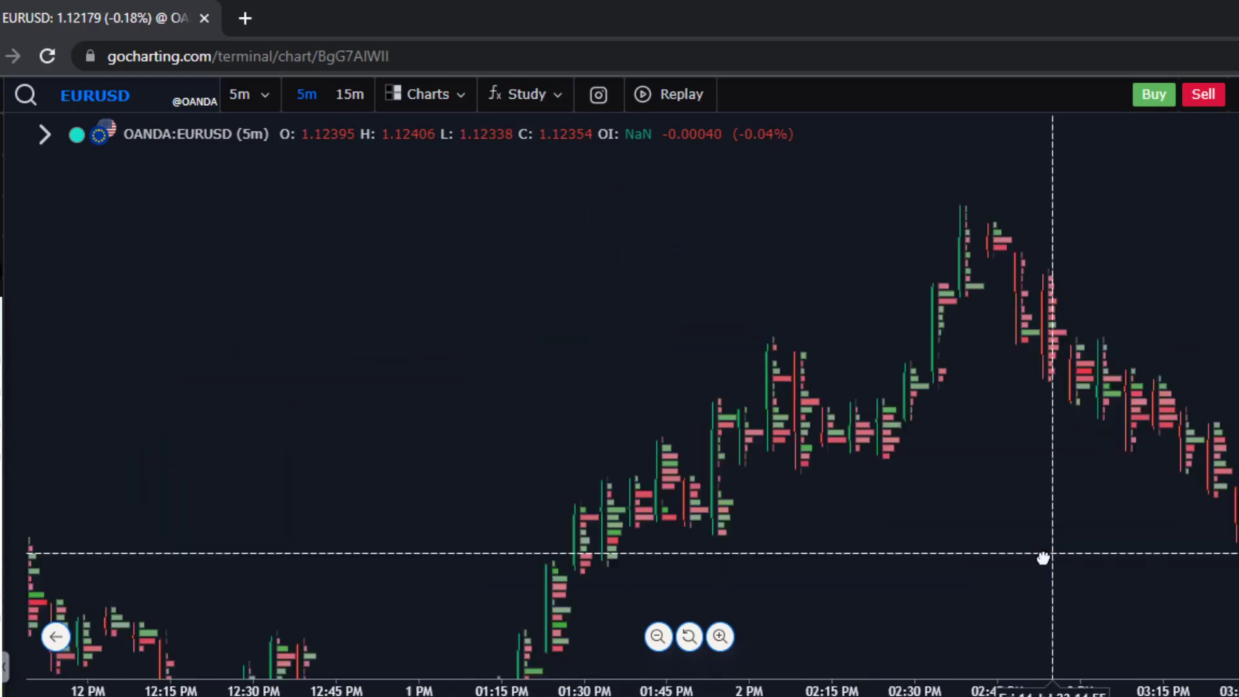
pyautogui.scroll(5, 296, 525)
pyautogui.moveTo(296, 525); pyautogui.dragTo(1238, 548)
pyautogui.moveTo(1238, 245); pyautogui.dragTo(1066, 453)
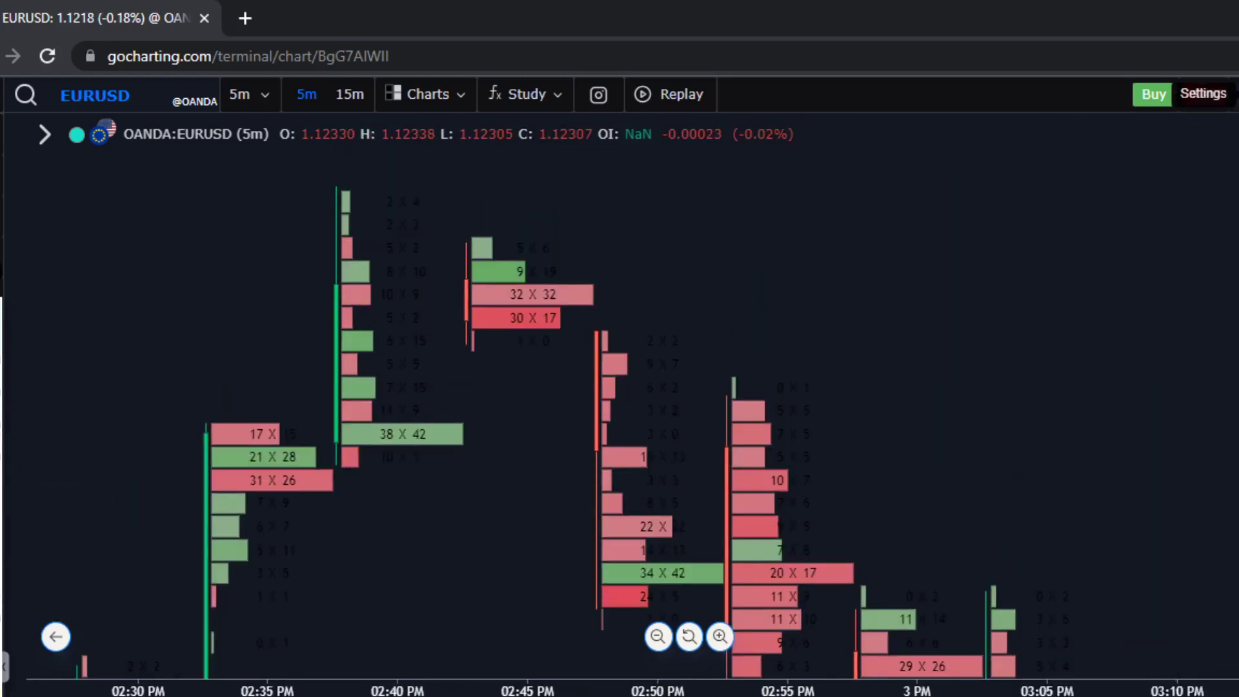
# Step: Restore the GoCharting and TradingView windows so the two EURUSD charts sit side by side
pyautogui.doubleClick(978, 10)
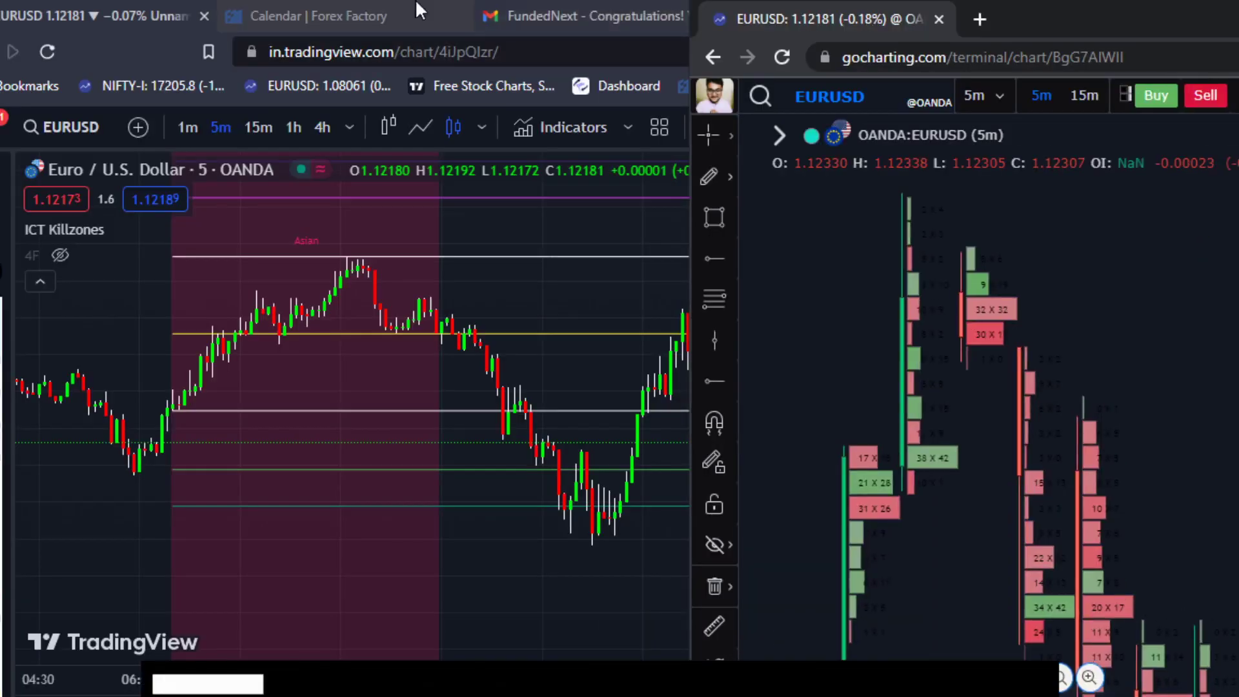
pyautogui.click(125, 10)
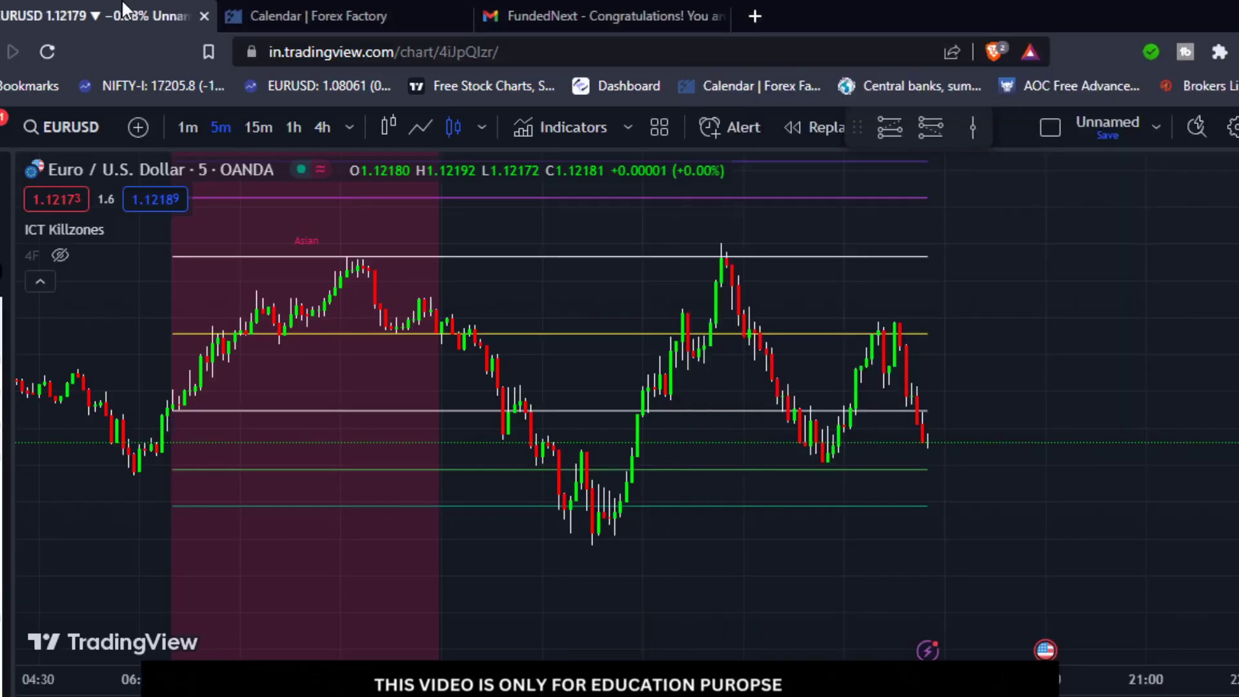
pyautogui.doubleClick(125, 10)
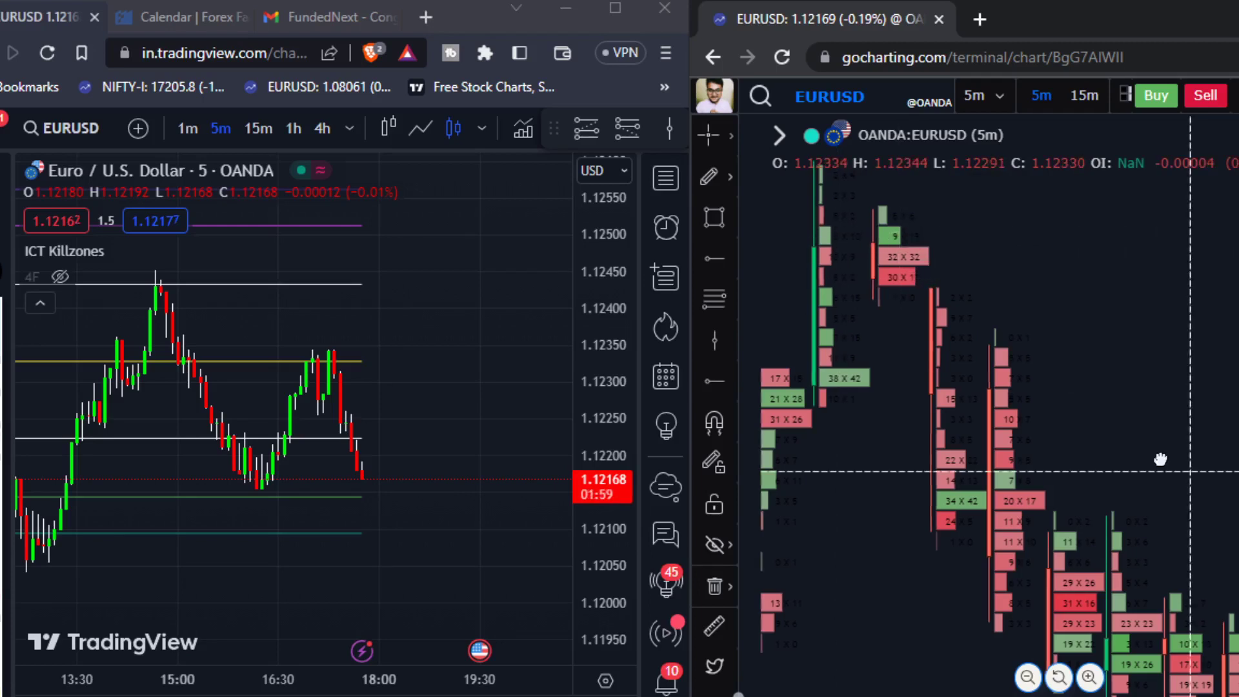
# Step: Compare the swing high shortly before 15:00 on the candlestick chart with the same candles on the footprint chart
pyautogui.scroll(-3, 1160, 458)
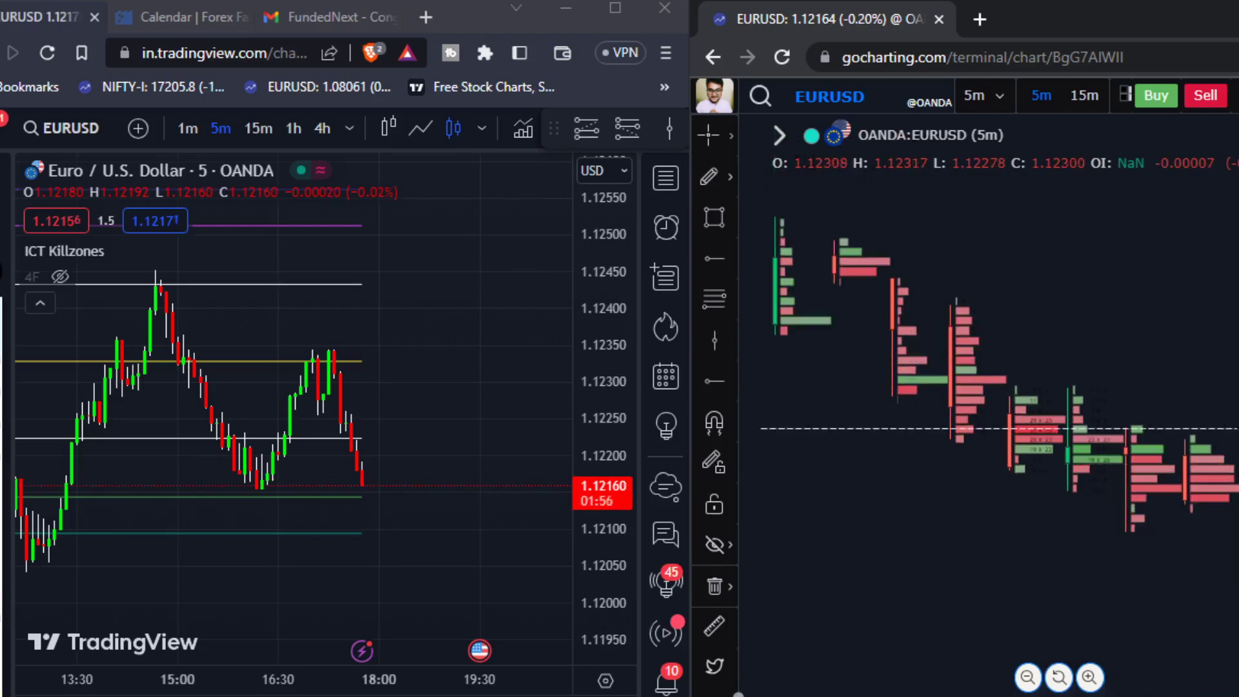
pyautogui.moveTo(1218, 409); pyautogui.dragTo(1192, 395)
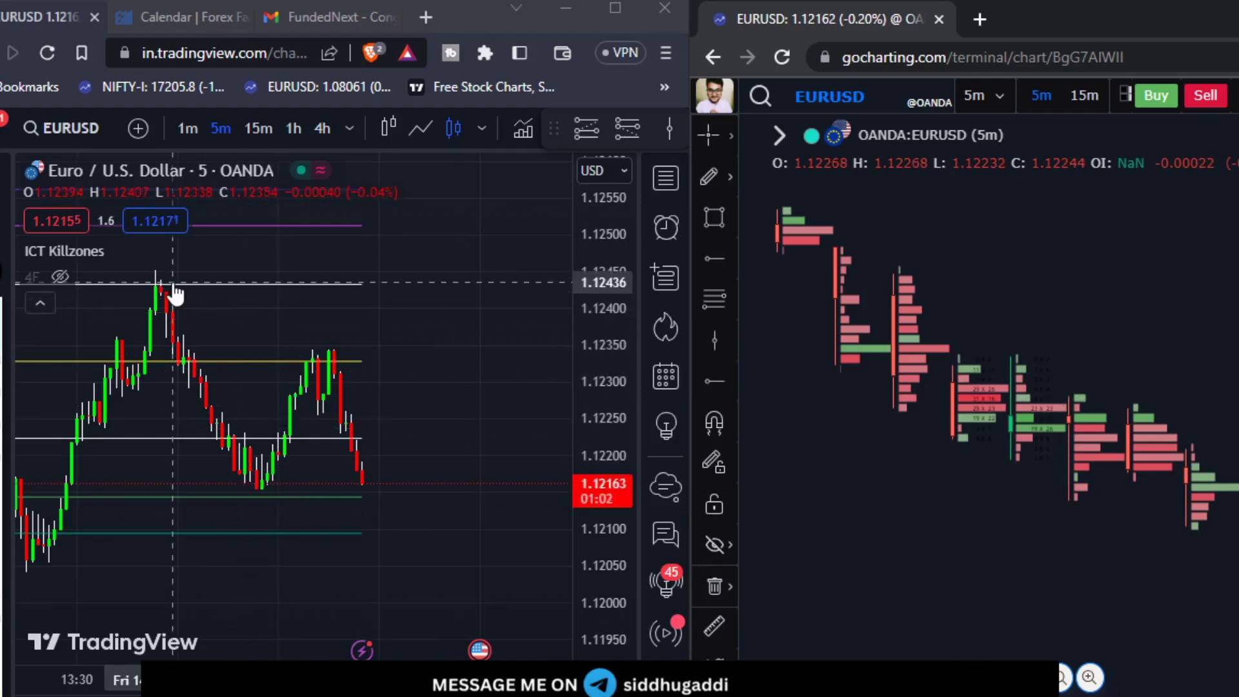
pyautogui.moveTo(149, 280); pyautogui.dragTo(217, 287)
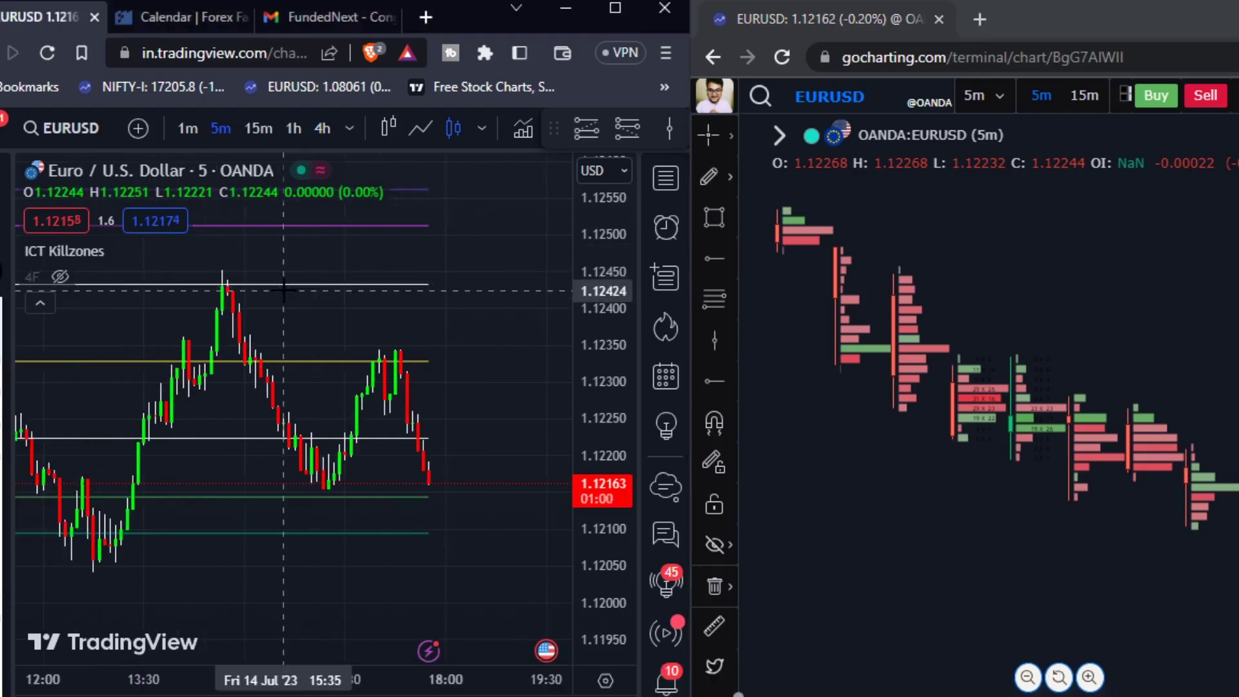
pyautogui.moveTo(934, 345); pyautogui.dragTo(1045, 342)
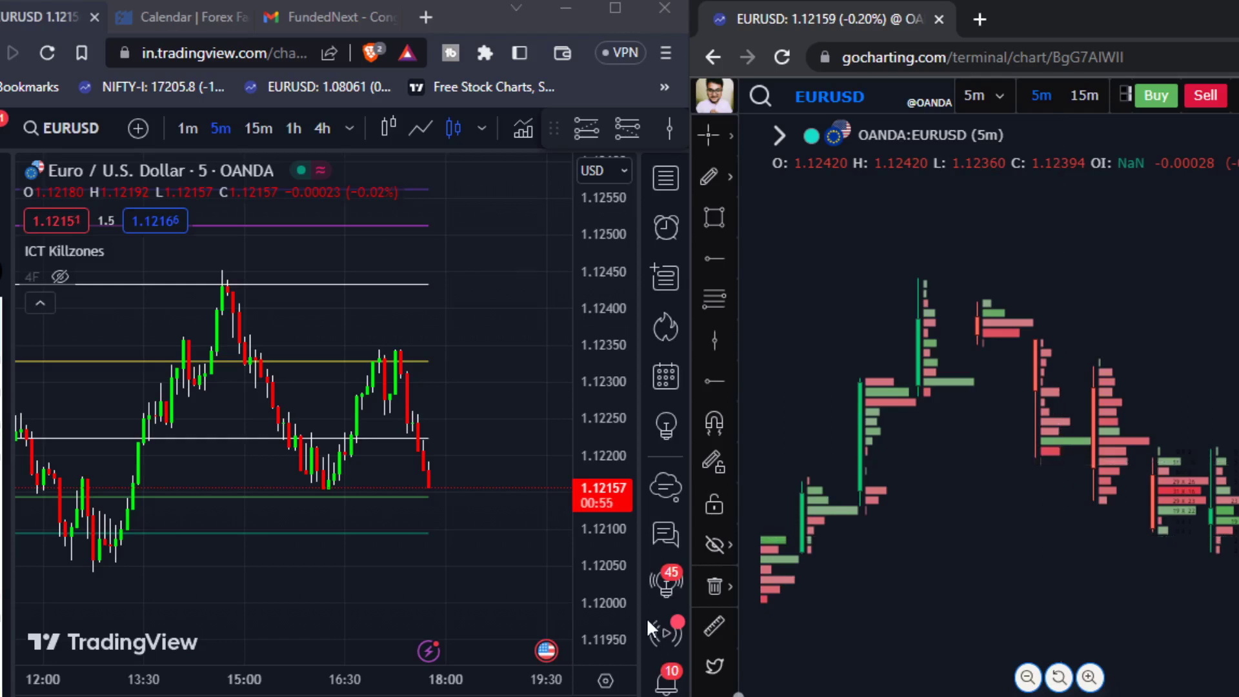
# Step: Go back to the 13 July price action on the TradingView chart and view it in a maximized window
pyautogui.click(317, 556)
pyautogui.moveTo(317, 556); pyautogui.dragTo(516, 493)
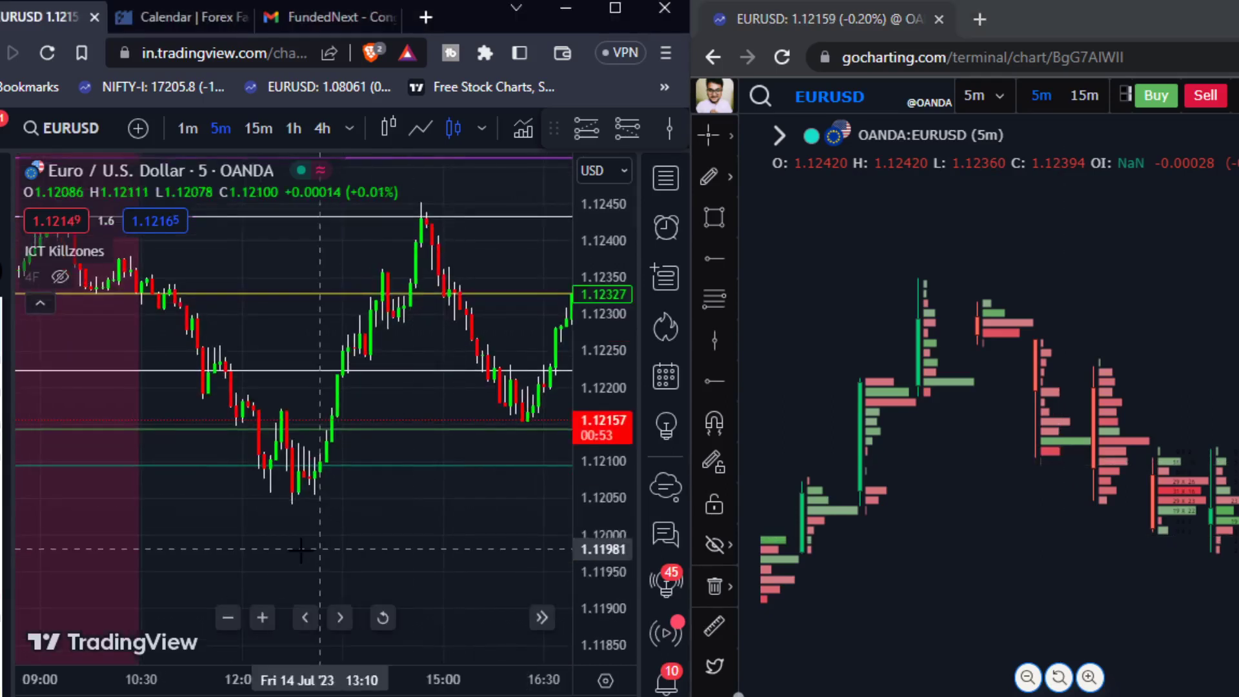
pyautogui.moveTo(274, 550); pyautogui.dragTo(590, 494)
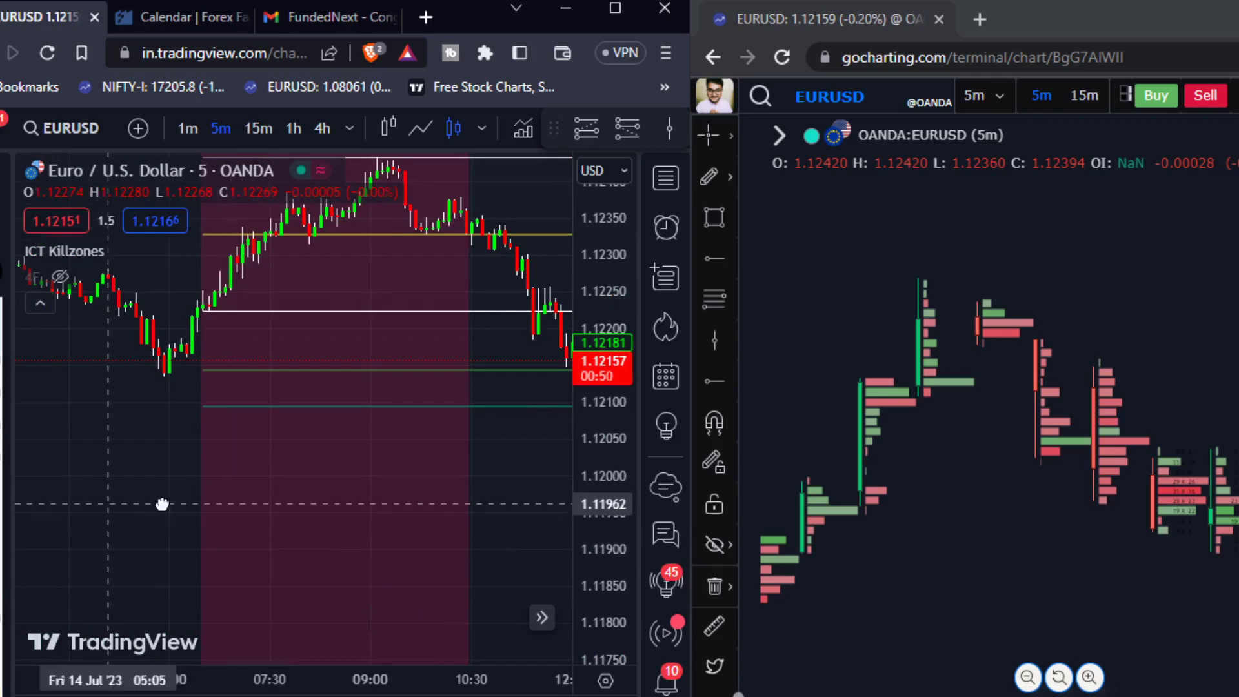
pyautogui.moveTo(161, 504); pyautogui.dragTo(414, 507)
pyautogui.click(605, 4)
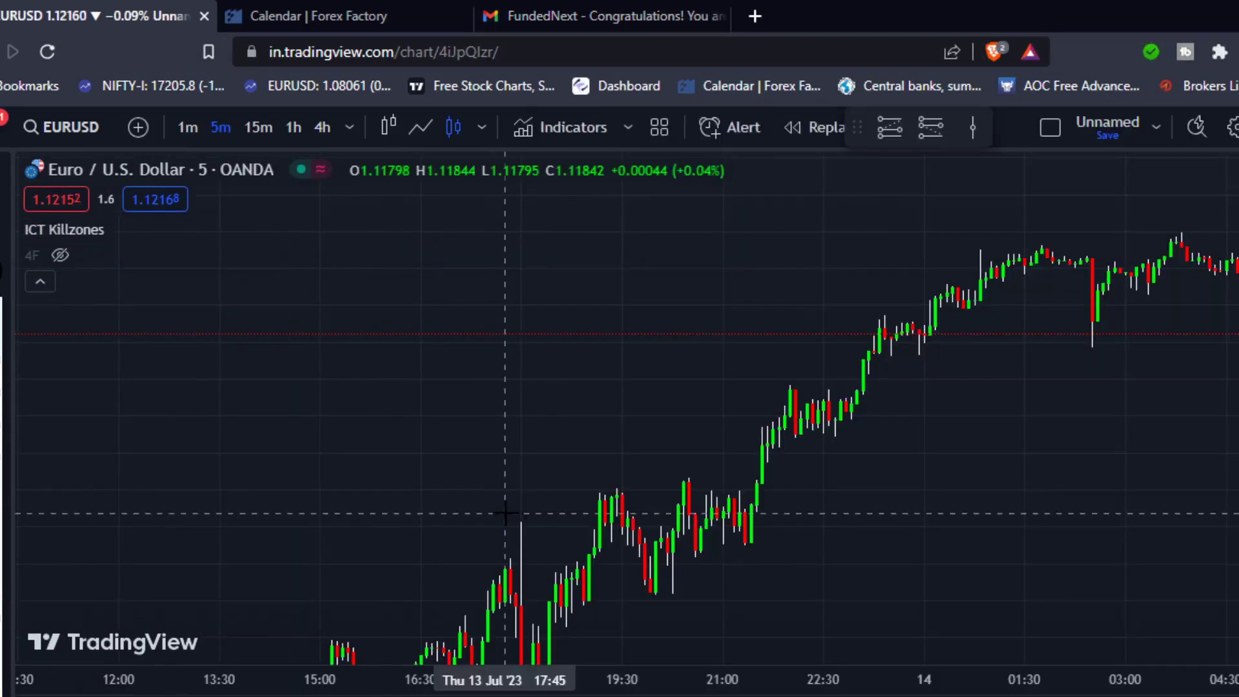
# Step: Bring the 13 July Asian killzone and its retracement levels into view on the TradingView chart
pyautogui.moveTo(352, 539); pyautogui.dragTo(627, 378)
pyautogui.moveTo(1009, 410); pyautogui.dragTo(1235, 171)
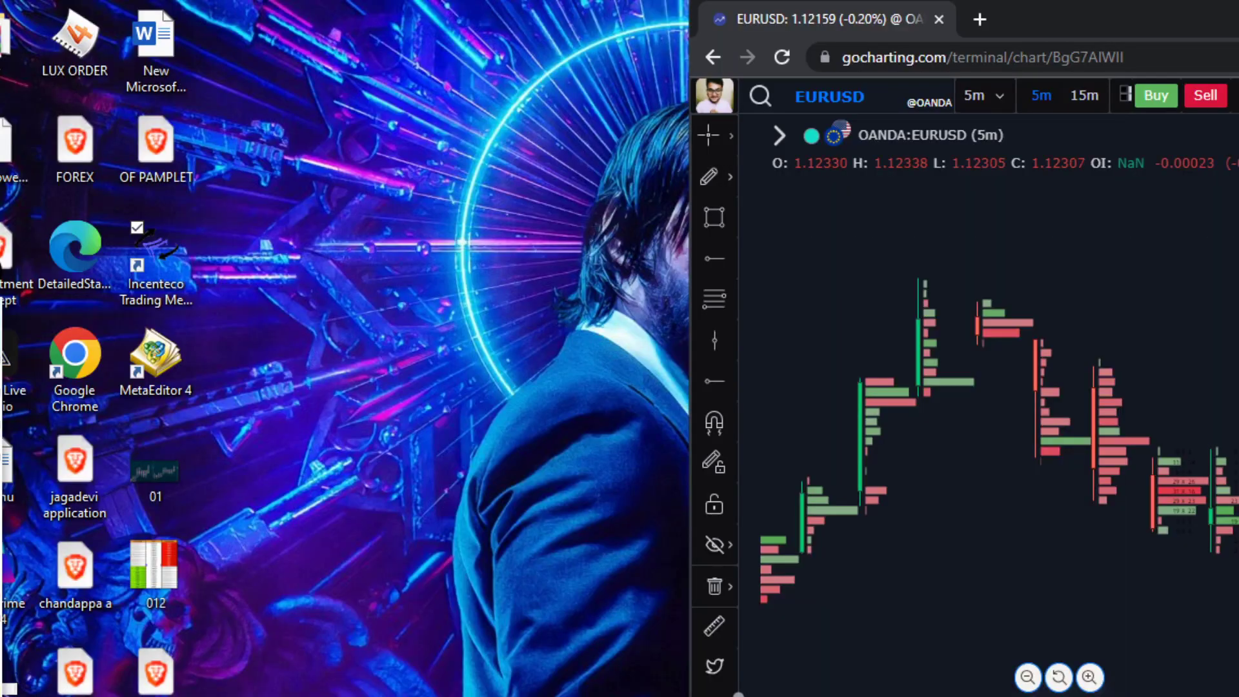
# Step: Maximize the GoCharting EURUSD footprint chart and look back through the order flow to the early morning of 14 July
pyautogui.press('super+Up')
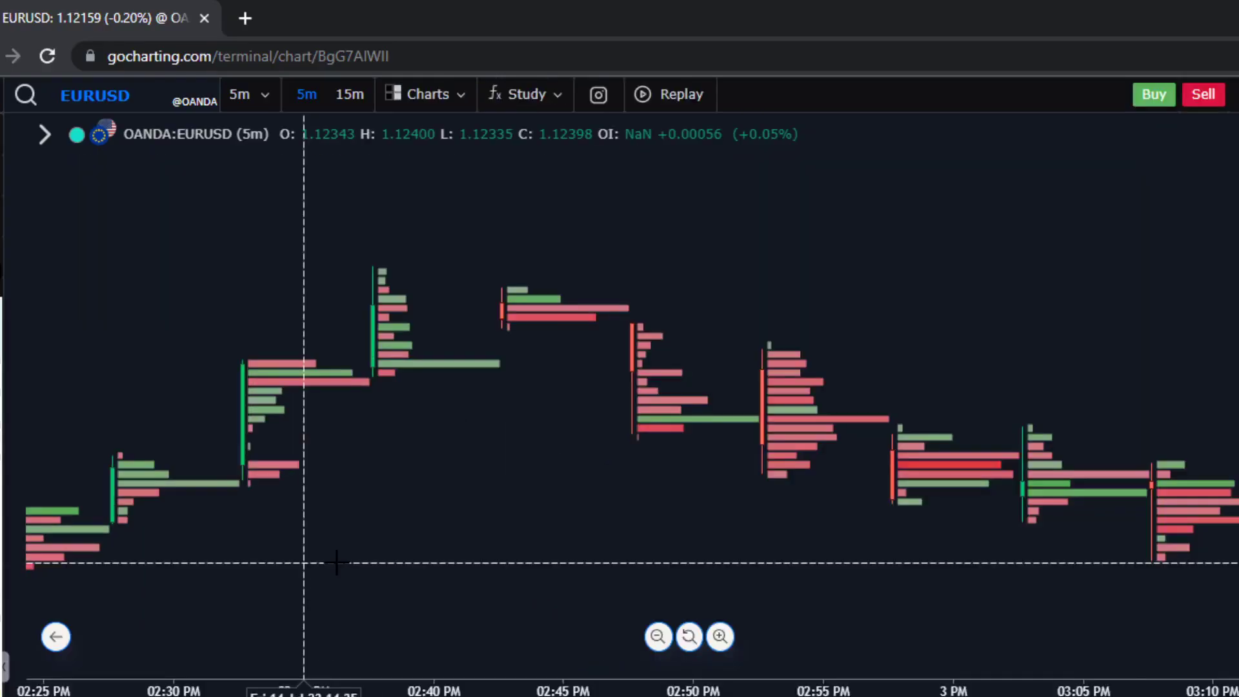
pyautogui.moveTo(299, 561); pyautogui.dragTo(675, 552)
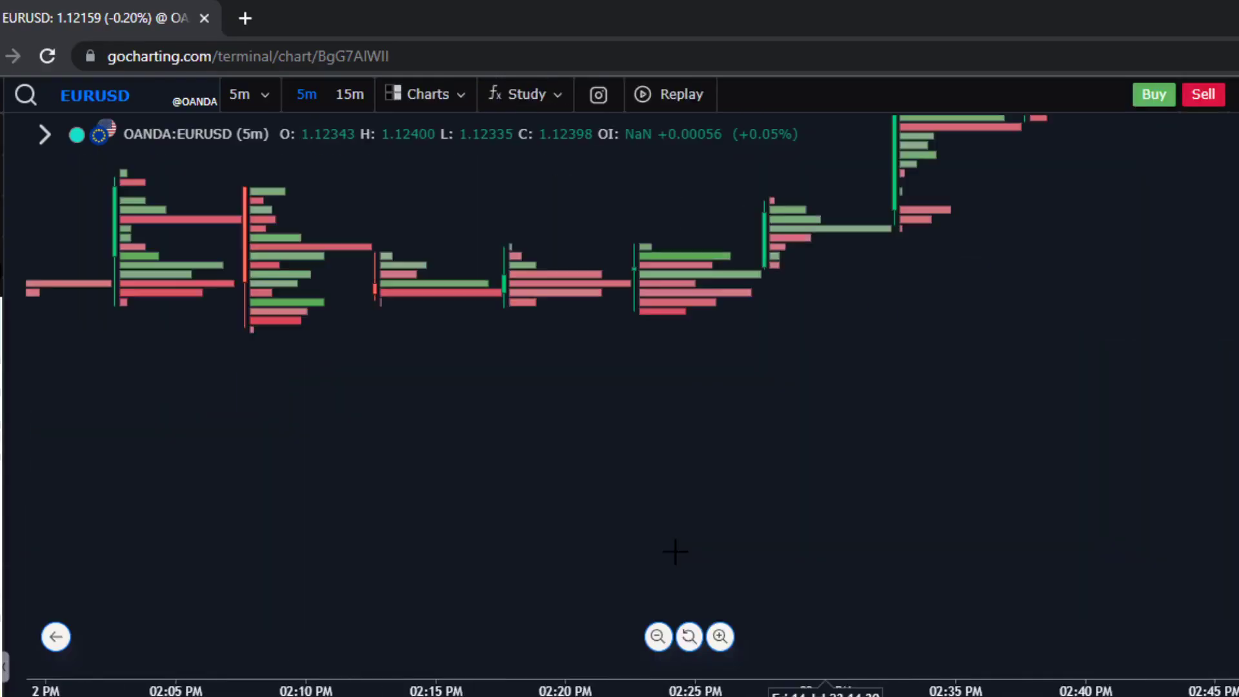
pyautogui.scroll(-5, 590, 460)
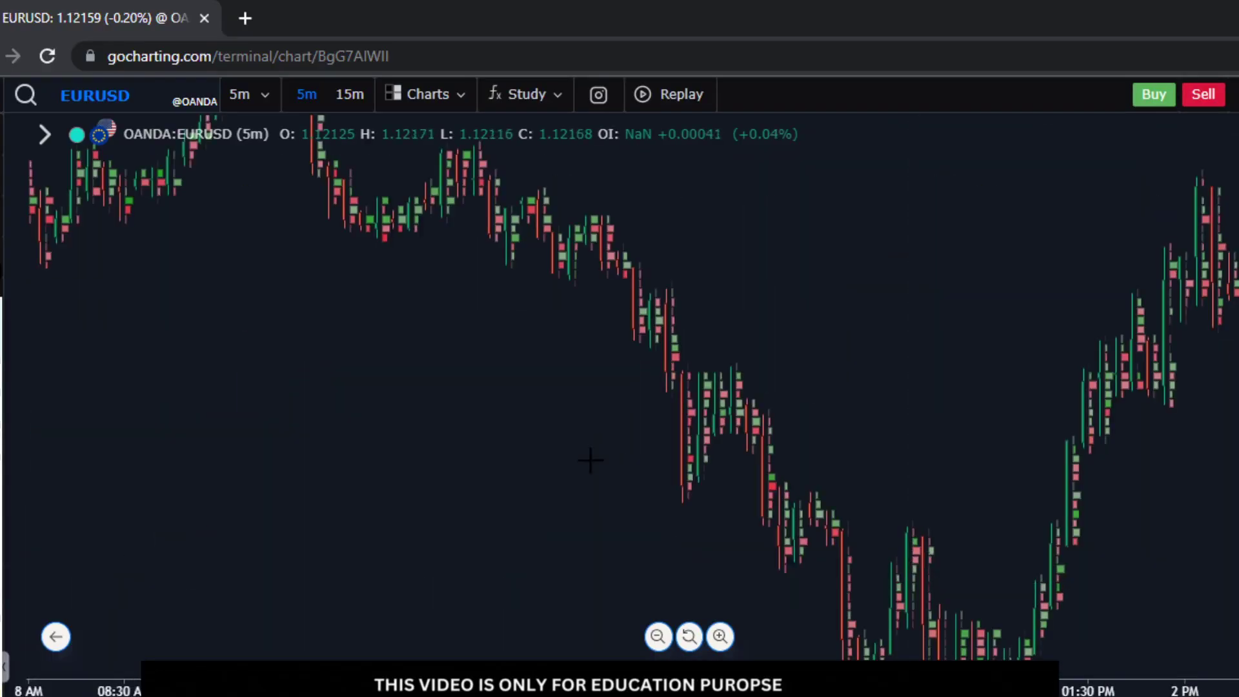
pyautogui.moveTo(416, 437); pyautogui.dragTo(1161, 445)
pyautogui.moveTo(558, 578); pyautogui.dragTo(1053, 536)
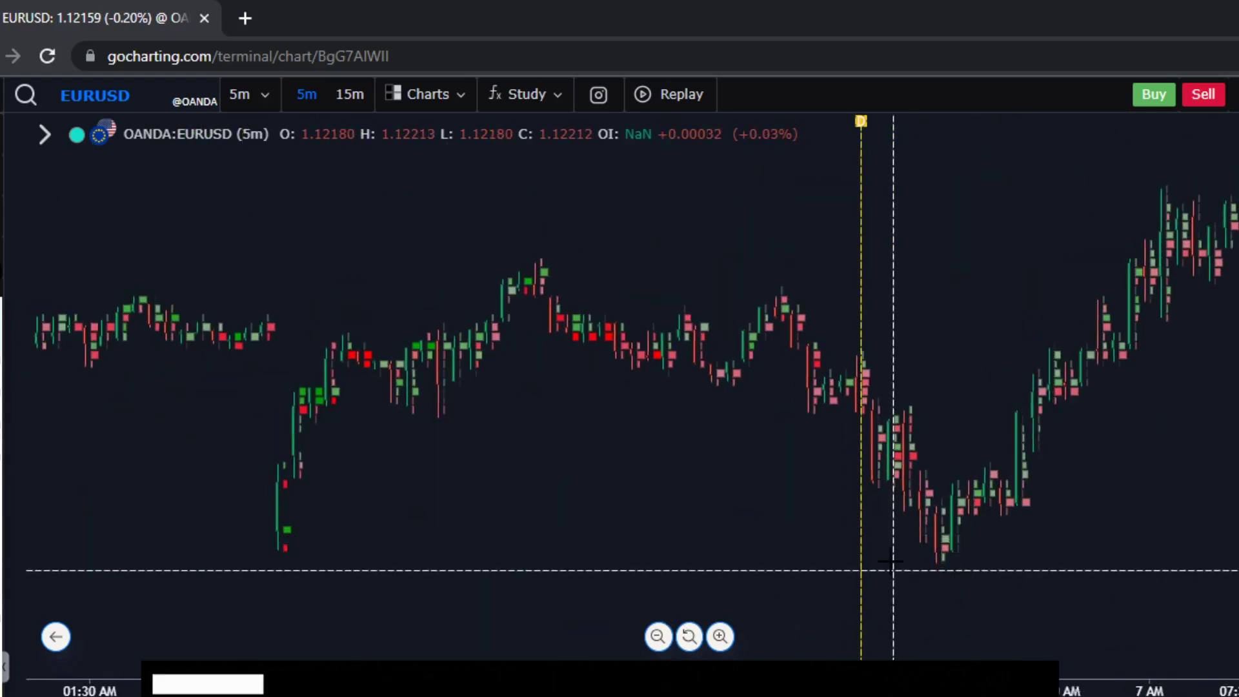
pyautogui.scroll(3, 984, 598)
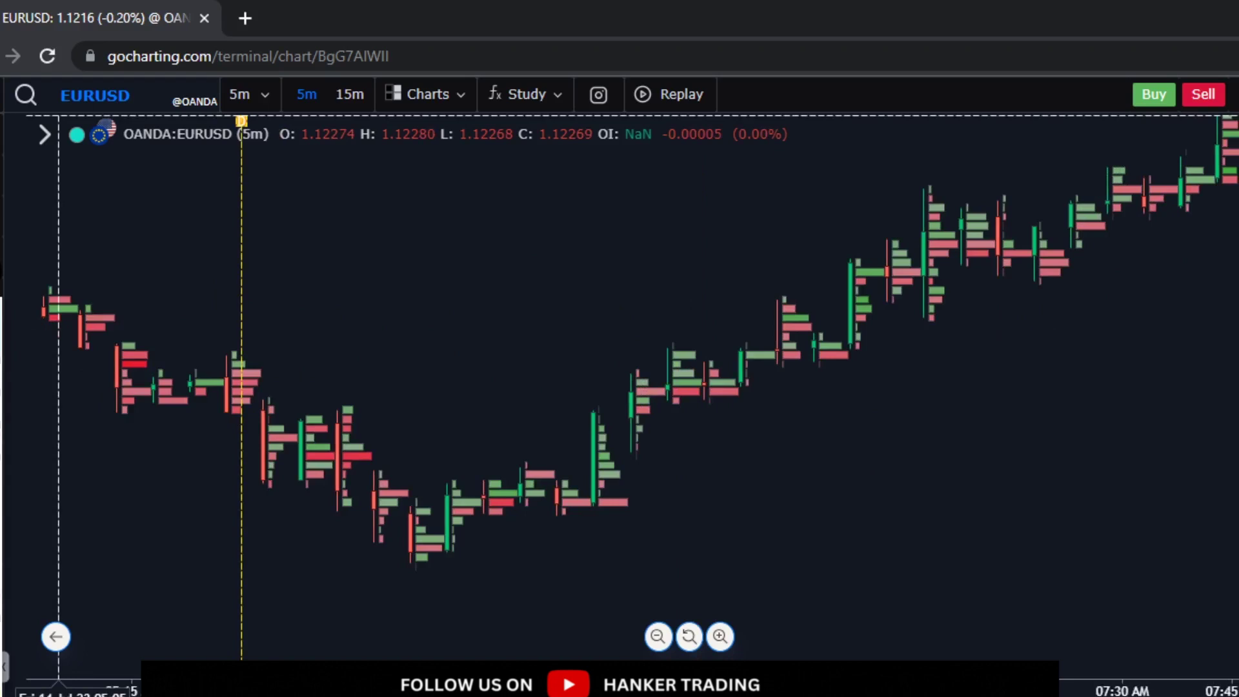
pyautogui.moveTo(640, 583); pyautogui.dragTo(458, 601)
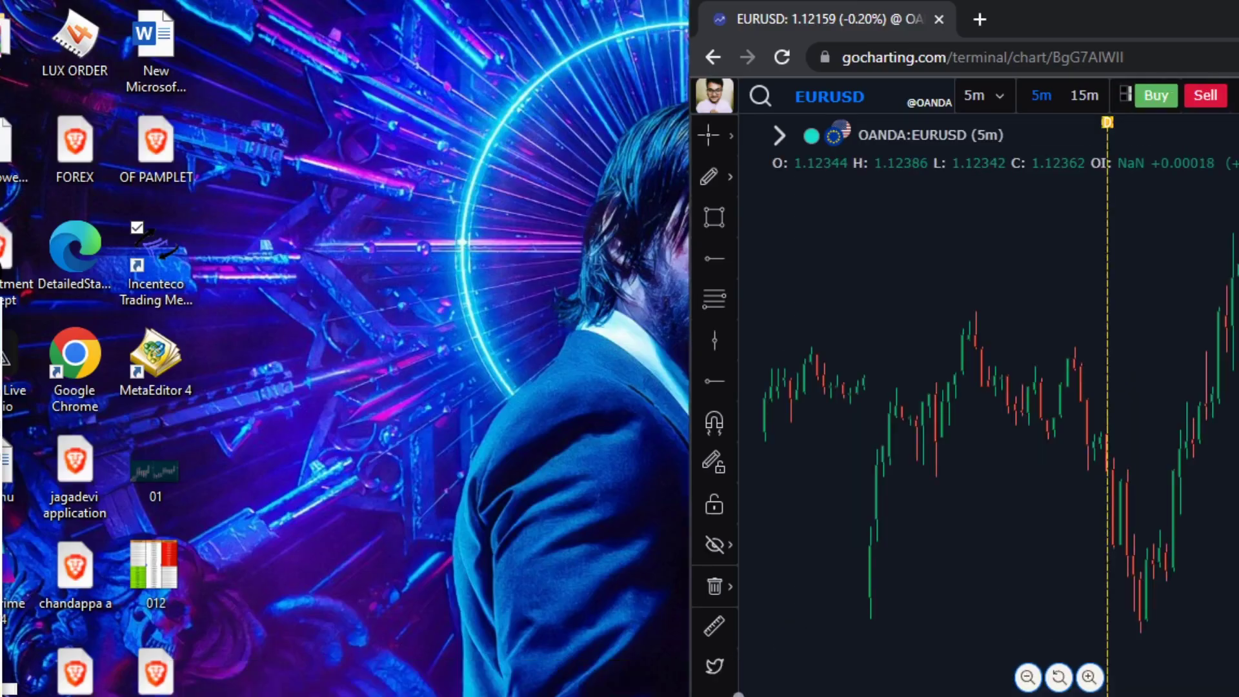
# Step: Return to the 13 July Asian range in TradingView and tile that window beside the GoCharting footprint chart
pyautogui.click(97, 671)
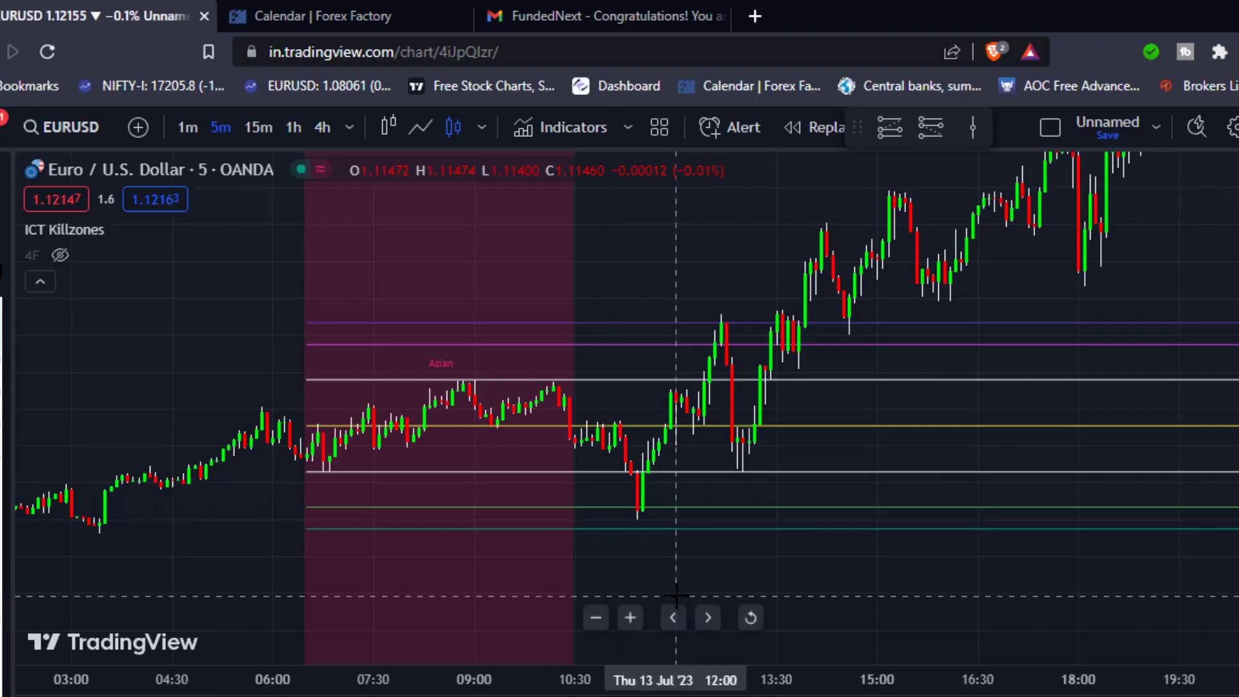
pyautogui.hscroll(2, 740, 566)
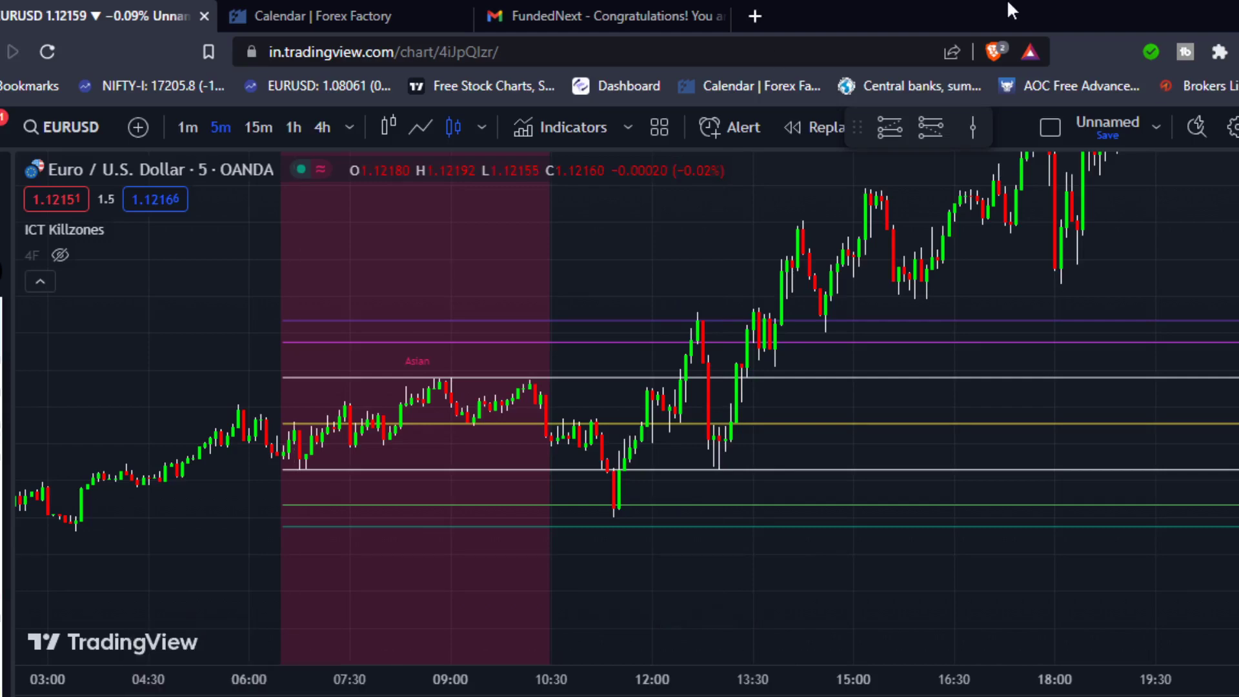
pyautogui.press('super+Left')
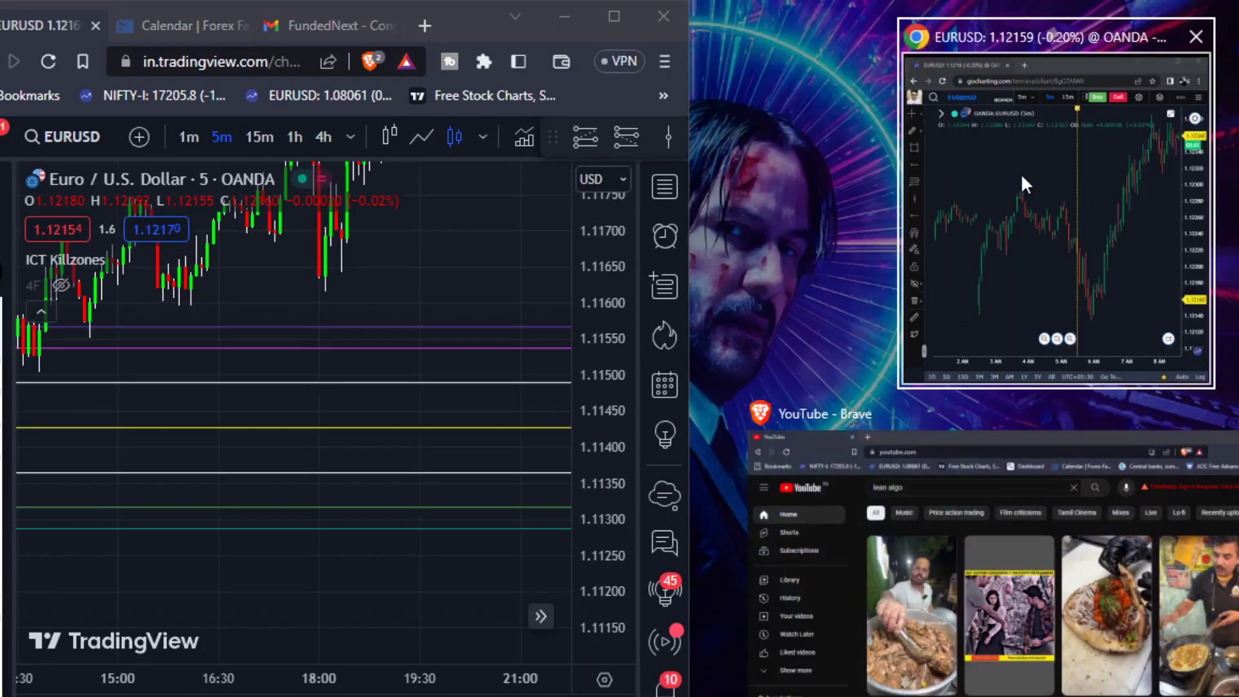
pyautogui.click(1020, 173)
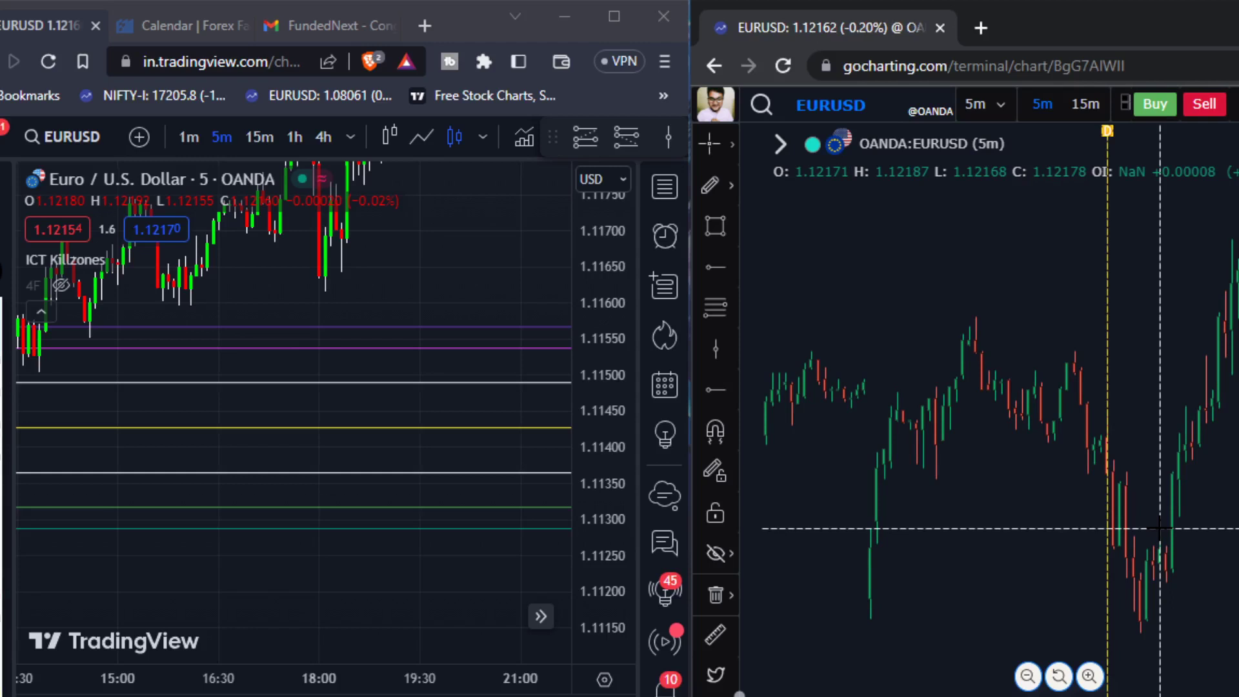
# Step: Locate the sharp 13 July drop and recovery on the GoCharting chart and enlarge its footprint profiles
pyautogui.scroll(-3, 1225, 443)
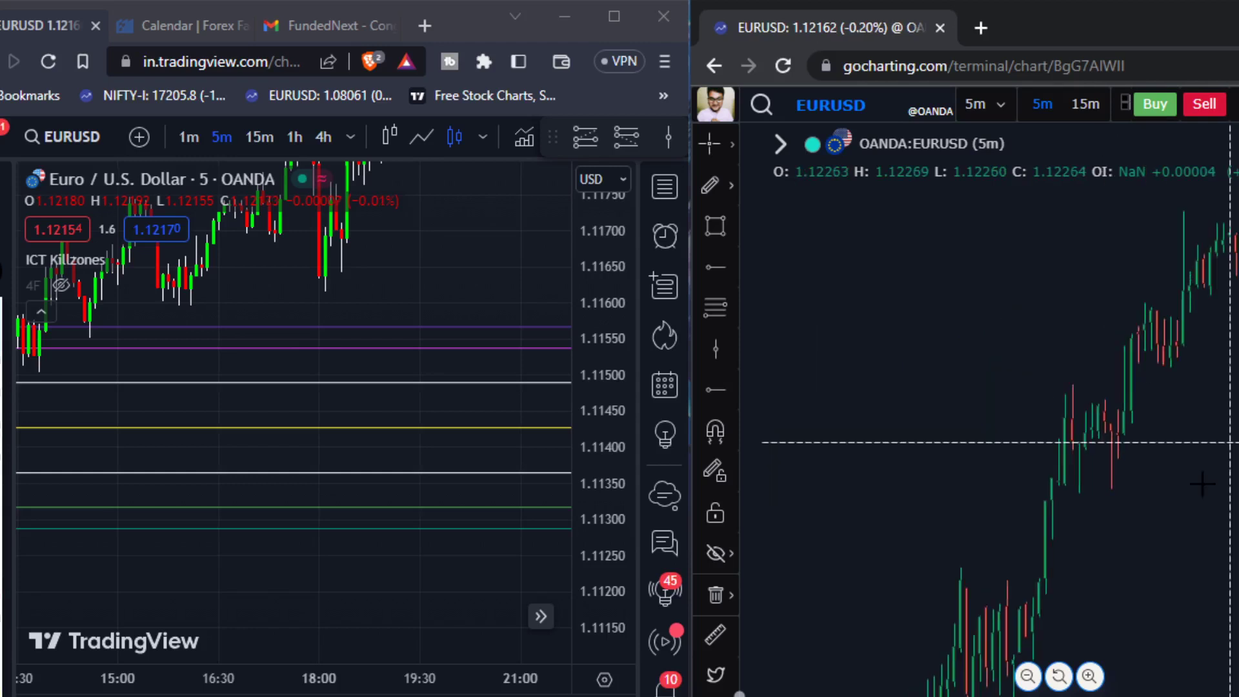
pyautogui.scroll(3, 1188, 311)
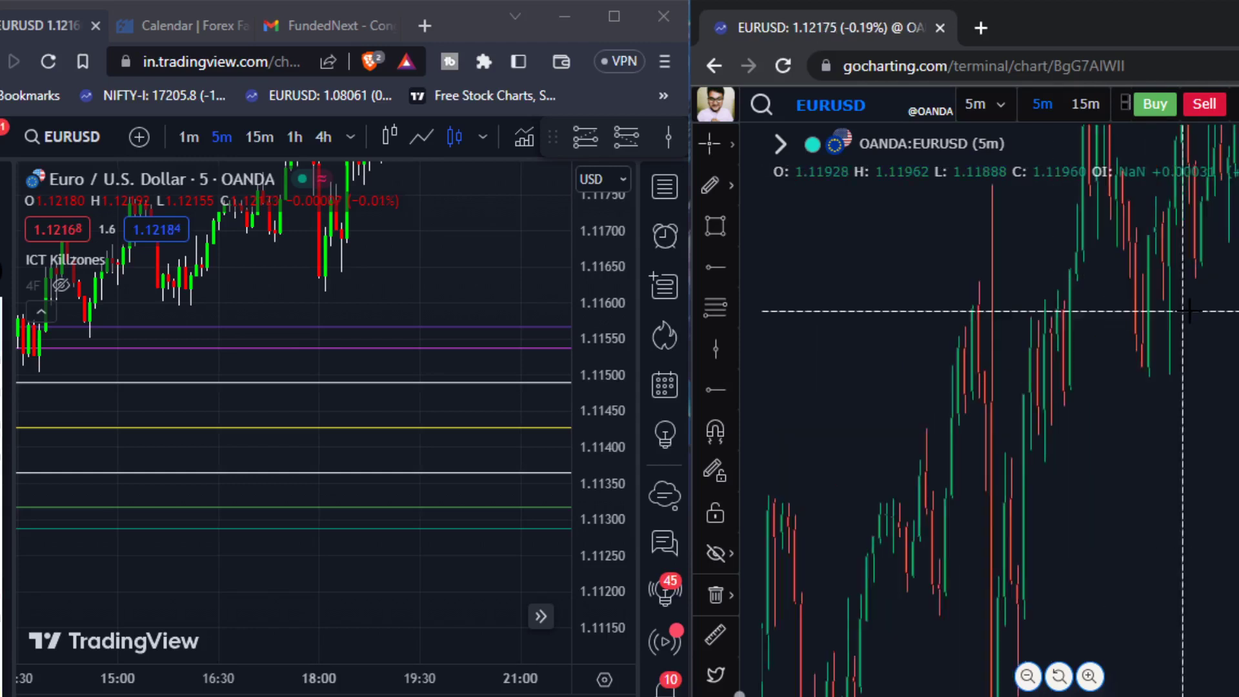
pyautogui.scroll(3, 1188, 311)
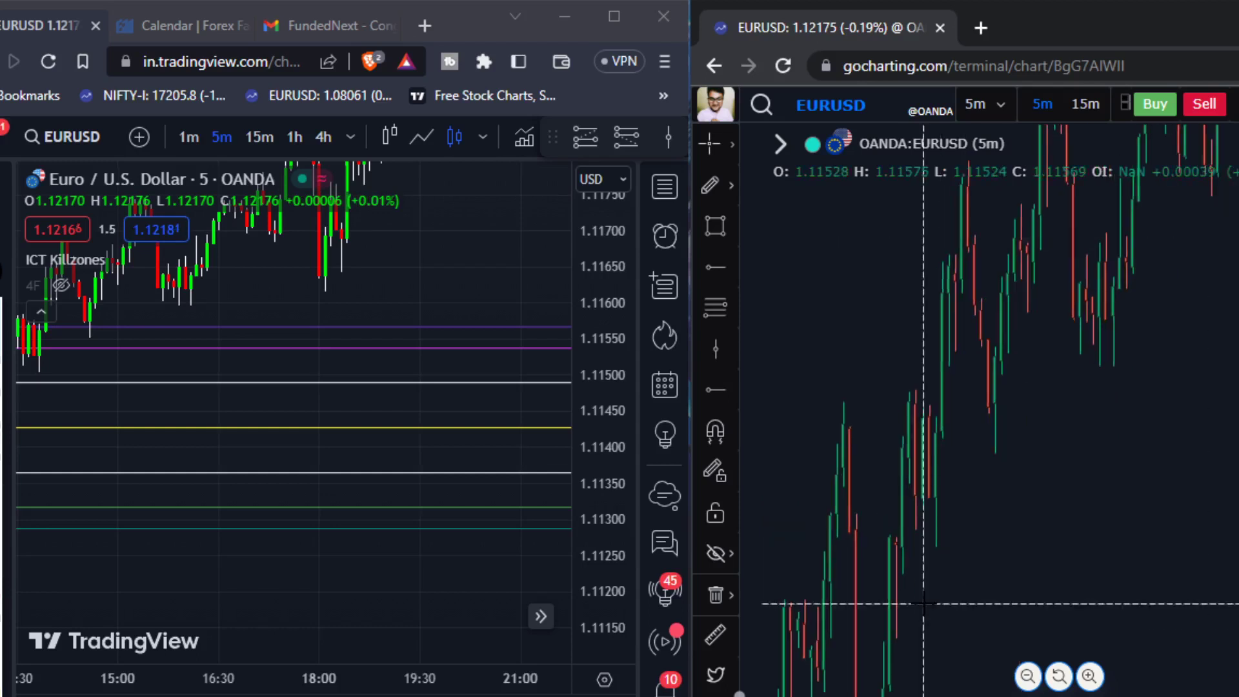
pyautogui.scroll(3, 1183, 213)
pyautogui.scroll(3, 1193, 248)
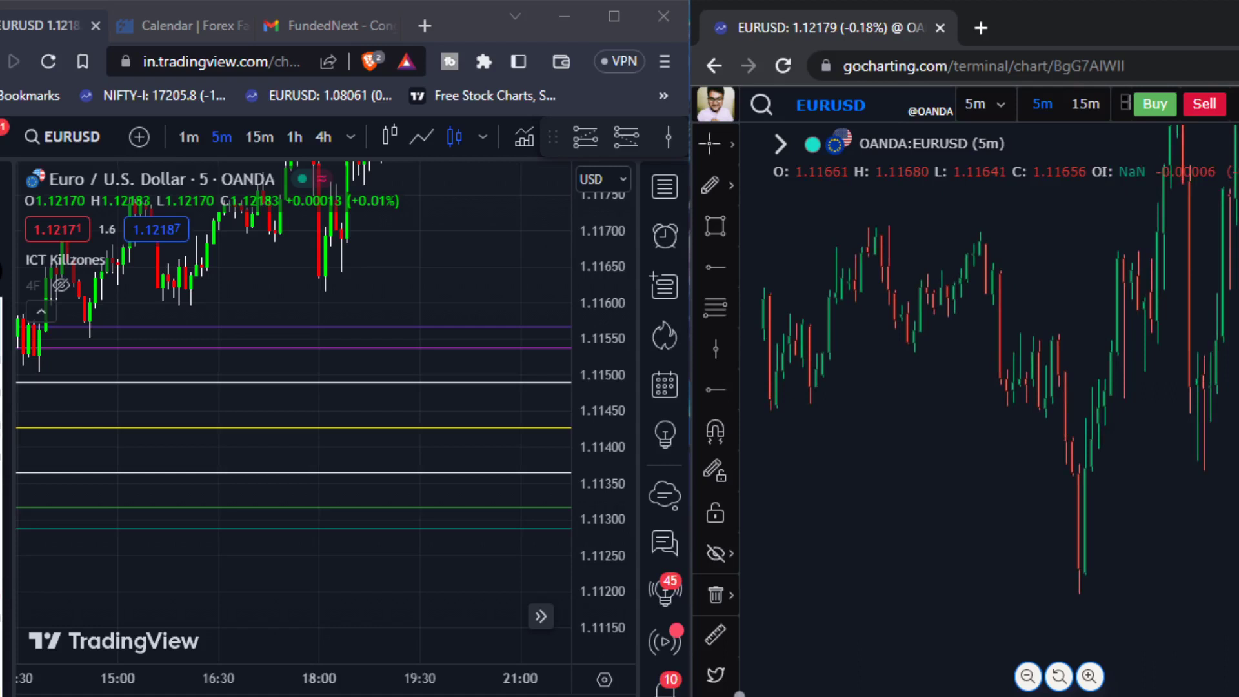
pyautogui.scroll(5, 839, 562)
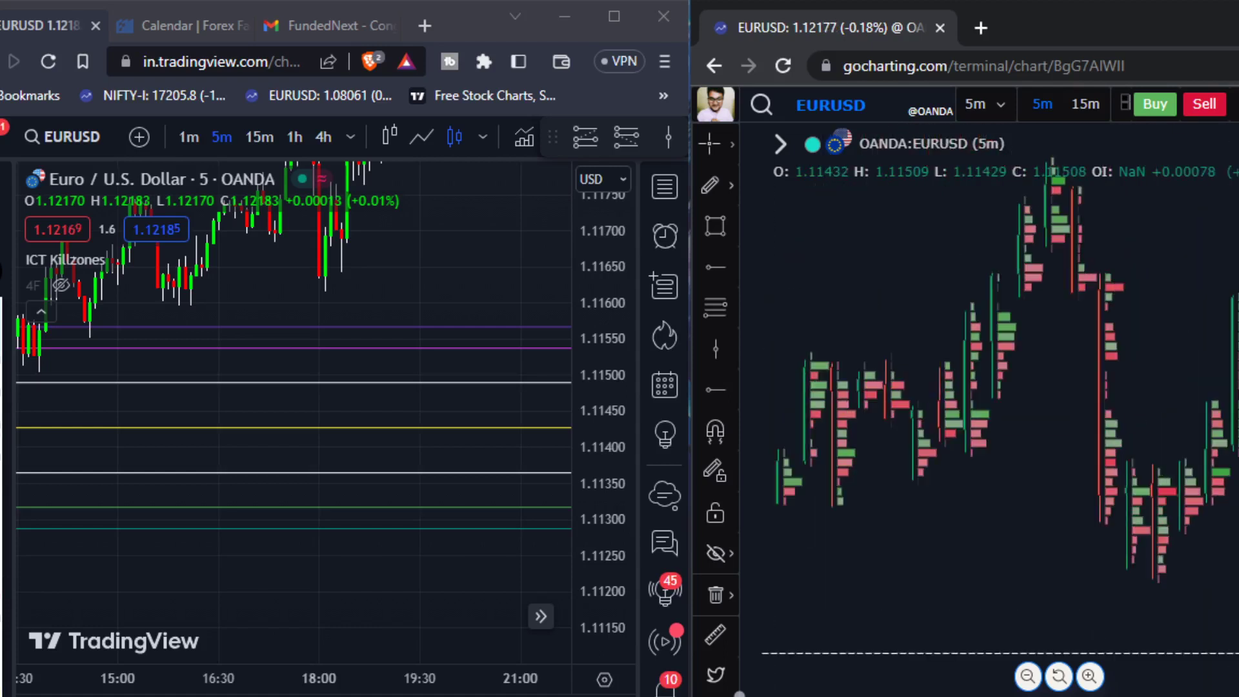
pyautogui.scroll(5, 1007, 620)
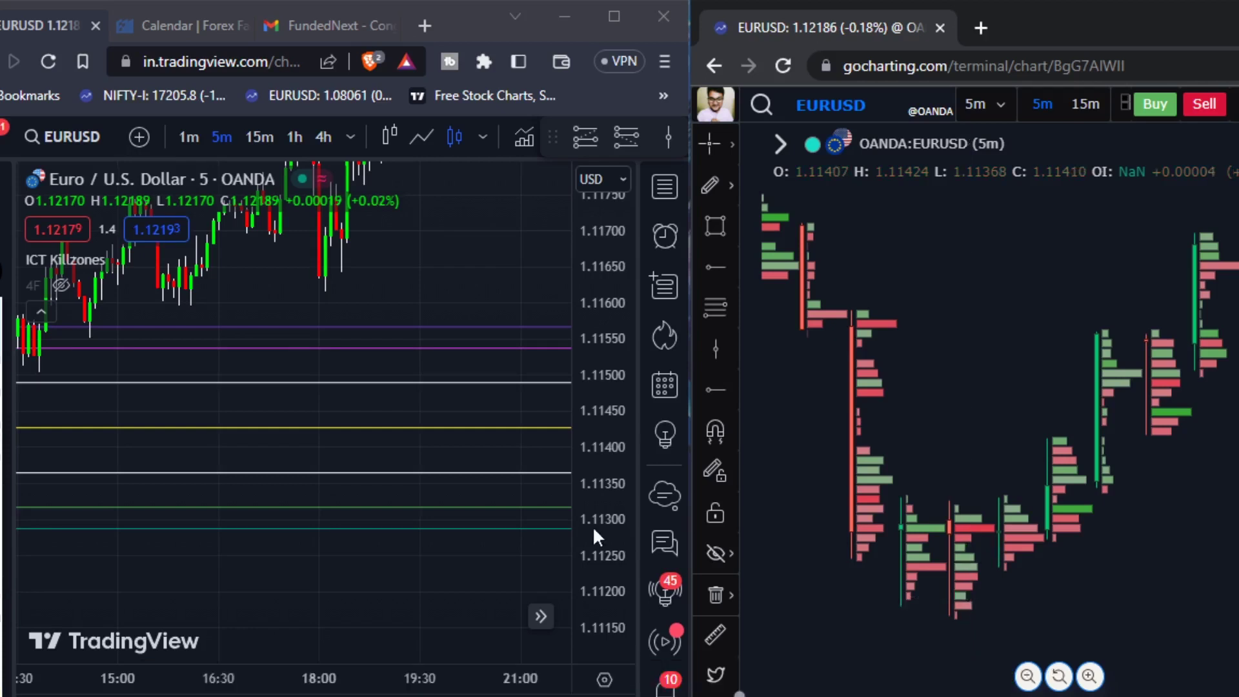
# Step: Compare the 13 July retracement to the lower Asian range line on TradingView with the same candles' footprint order flow
pyautogui.moveTo(173, 418); pyautogui.dragTo(504, 451)
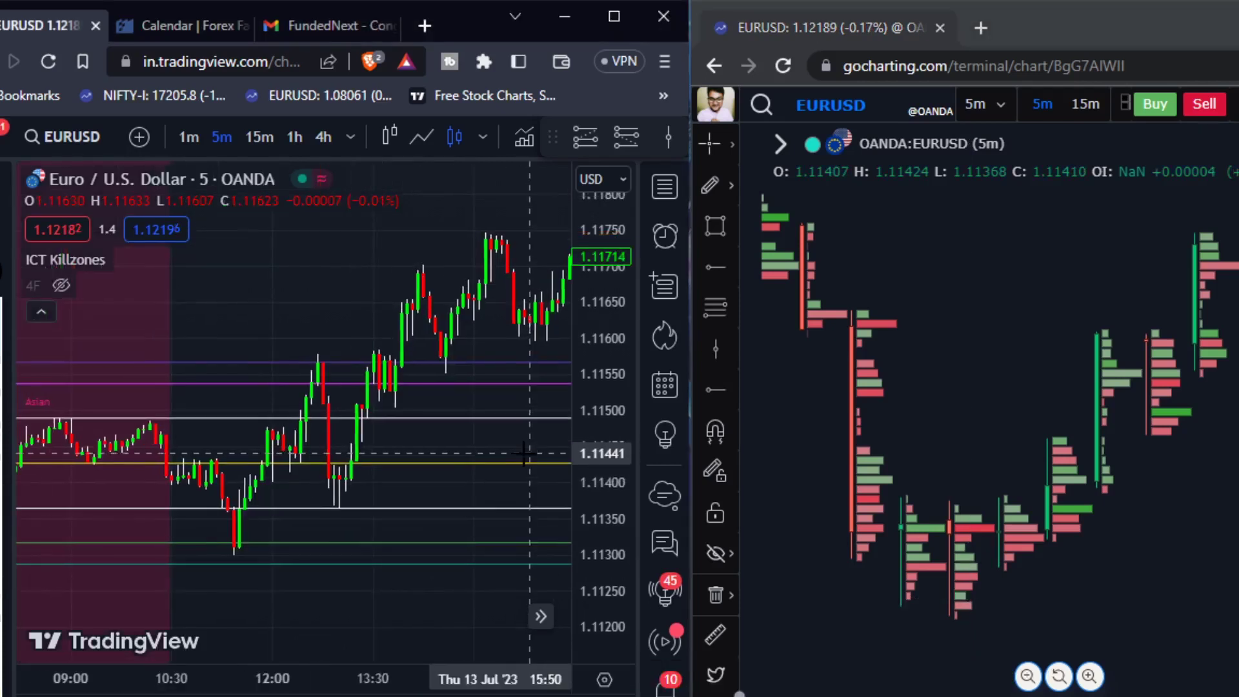
pyautogui.moveTo(399, 507); pyautogui.dragTo(463, 509)
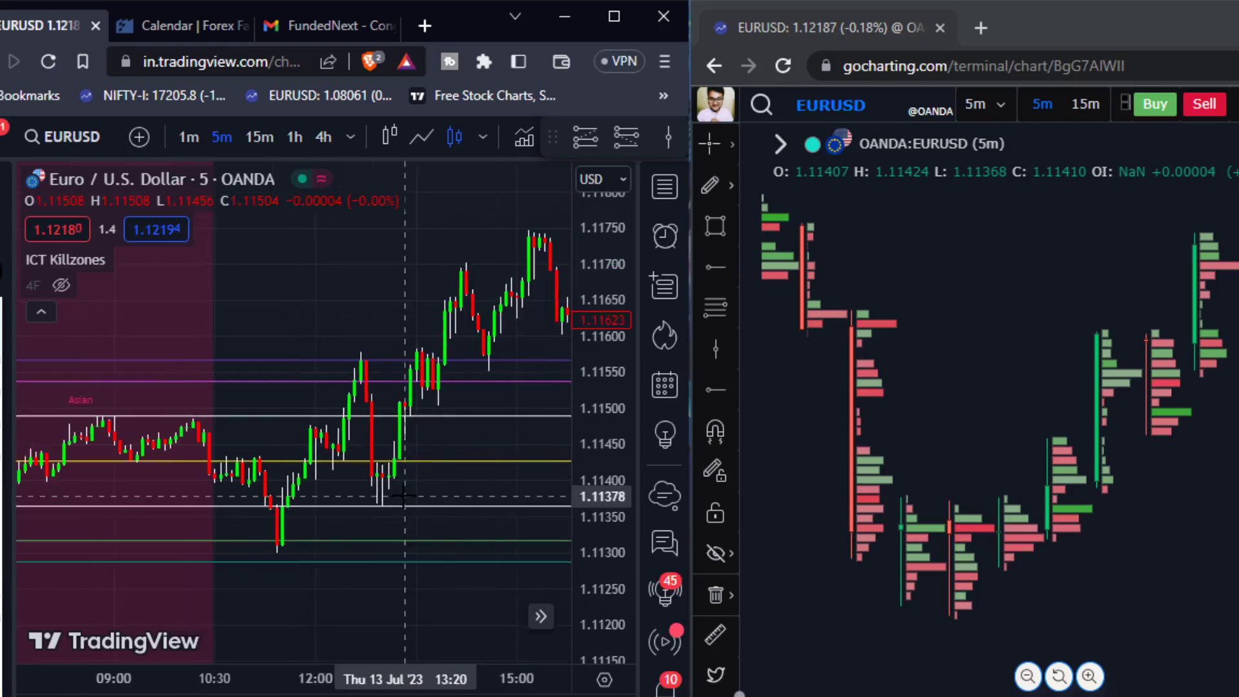
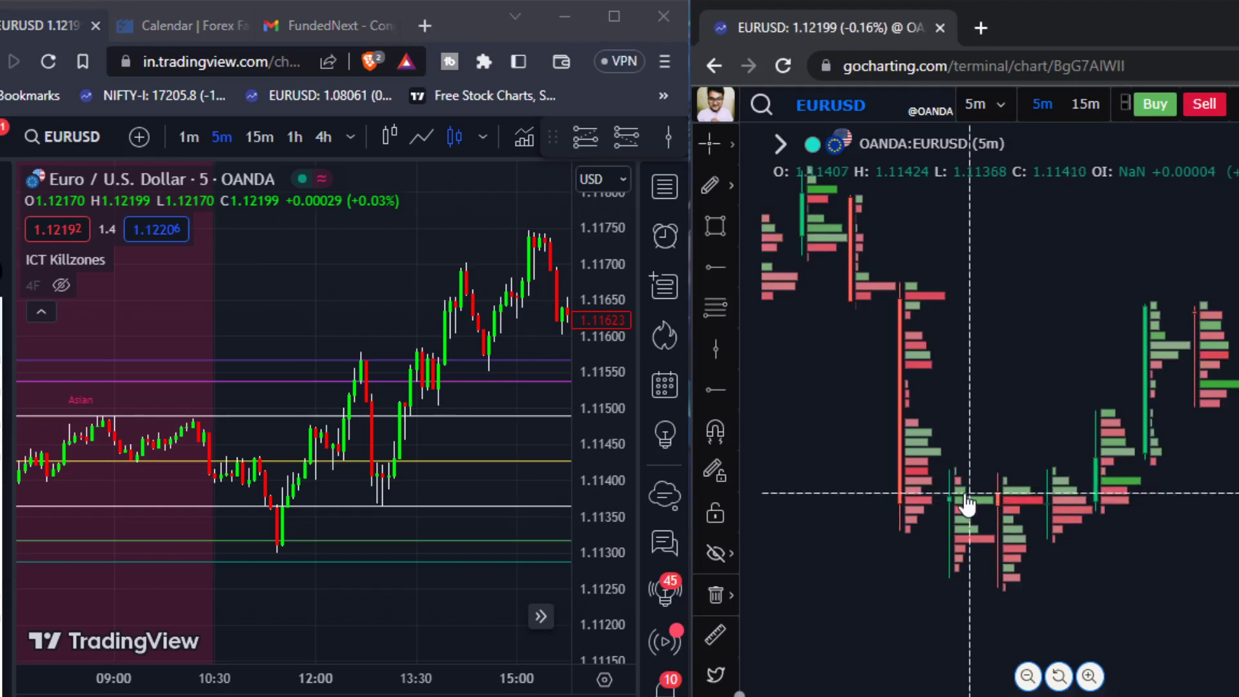
pyautogui.moveTo(927, 317); pyautogui.dragTo(943, 386)
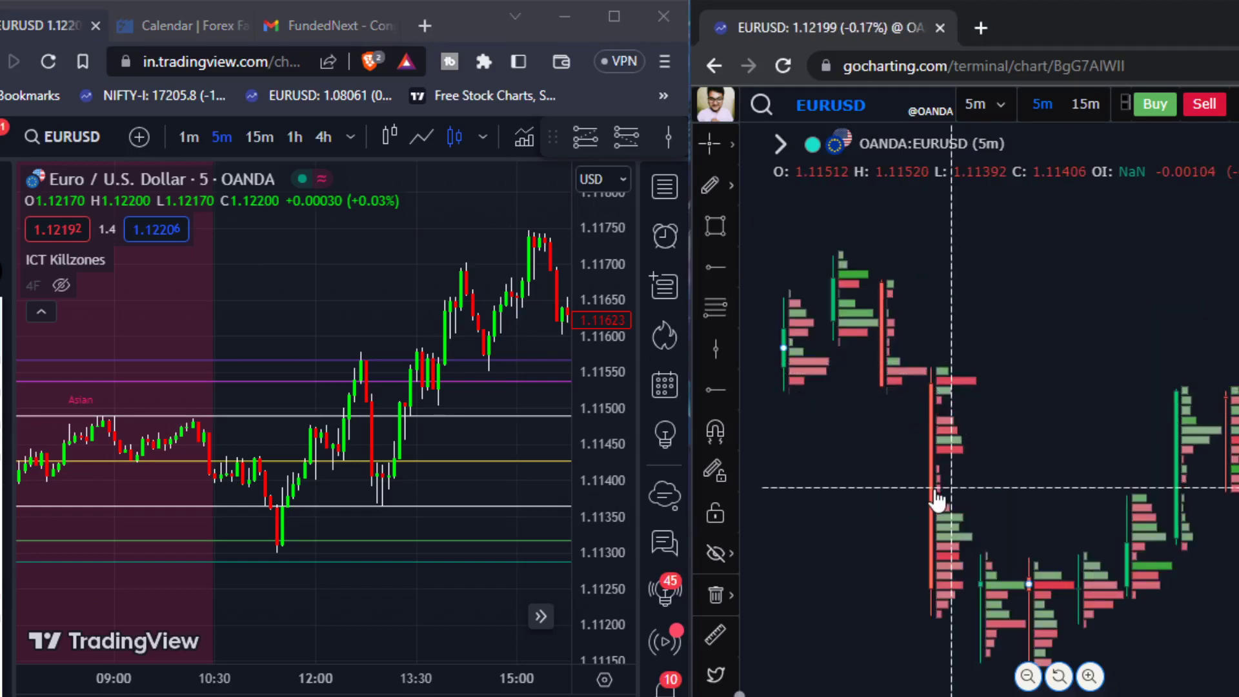
pyautogui.moveTo(1060, 556); pyautogui.dragTo(1009, 469)
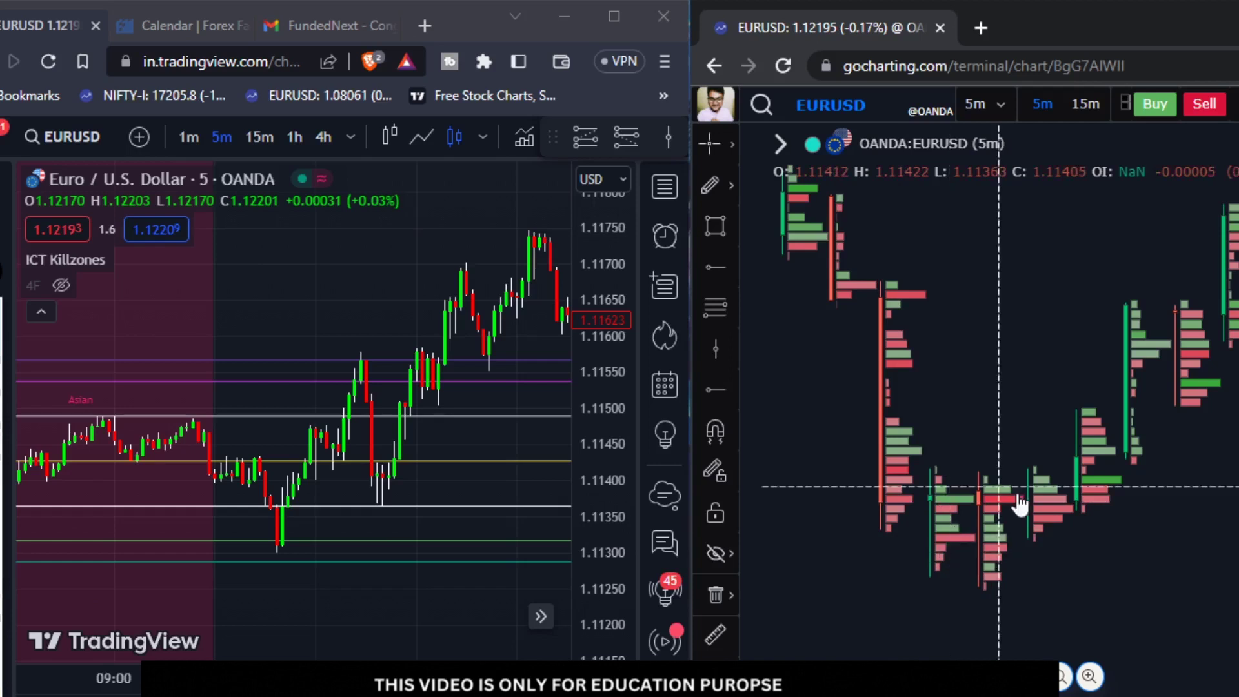
pyautogui.moveTo(1009, 549); pyautogui.dragTo(993, 579)
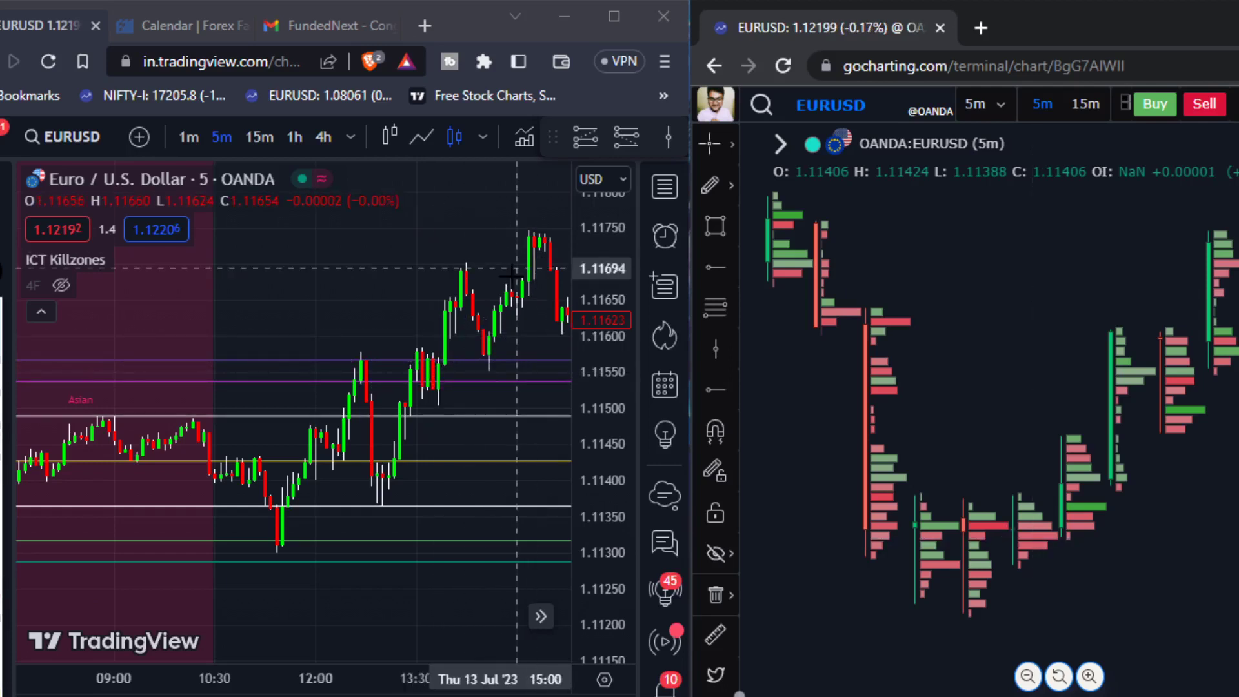
pyautogui.moveTo(293, 609); pyautogui.dragTo(405, 569)
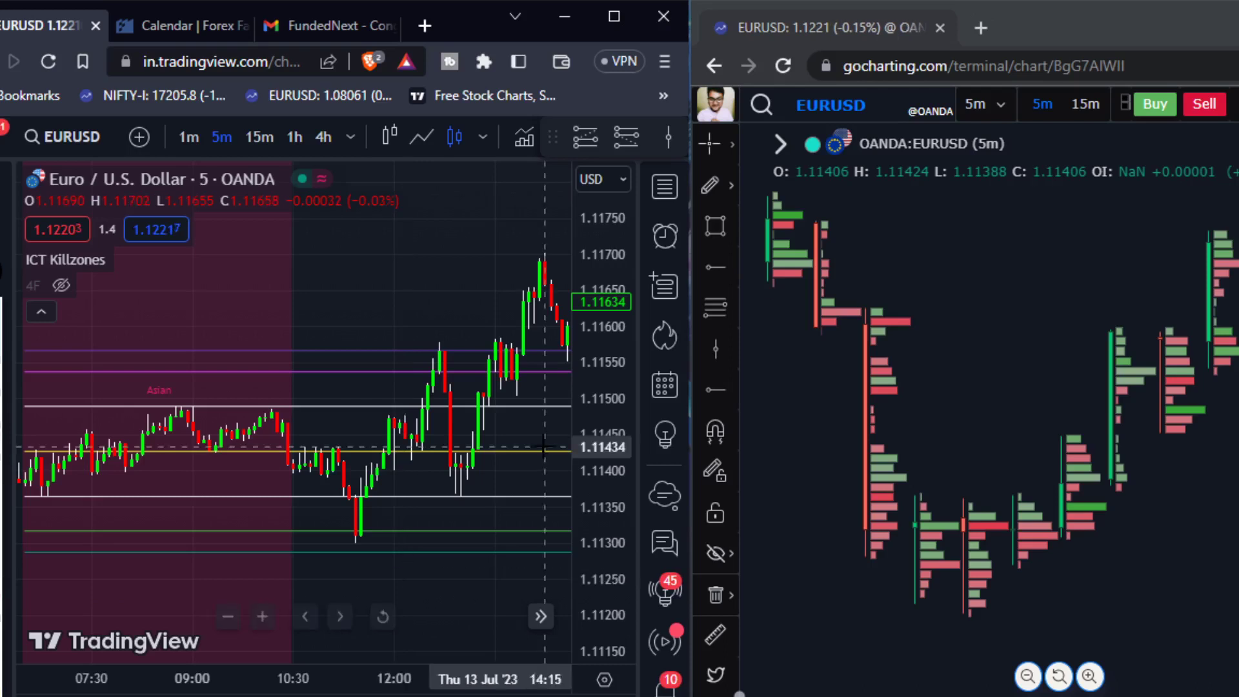
# Step: Maximize TradingView, view the FundedNext Elite Trader certificate in Gmail, and return to the EURUSD chart
pyautogui.click(623, 22)
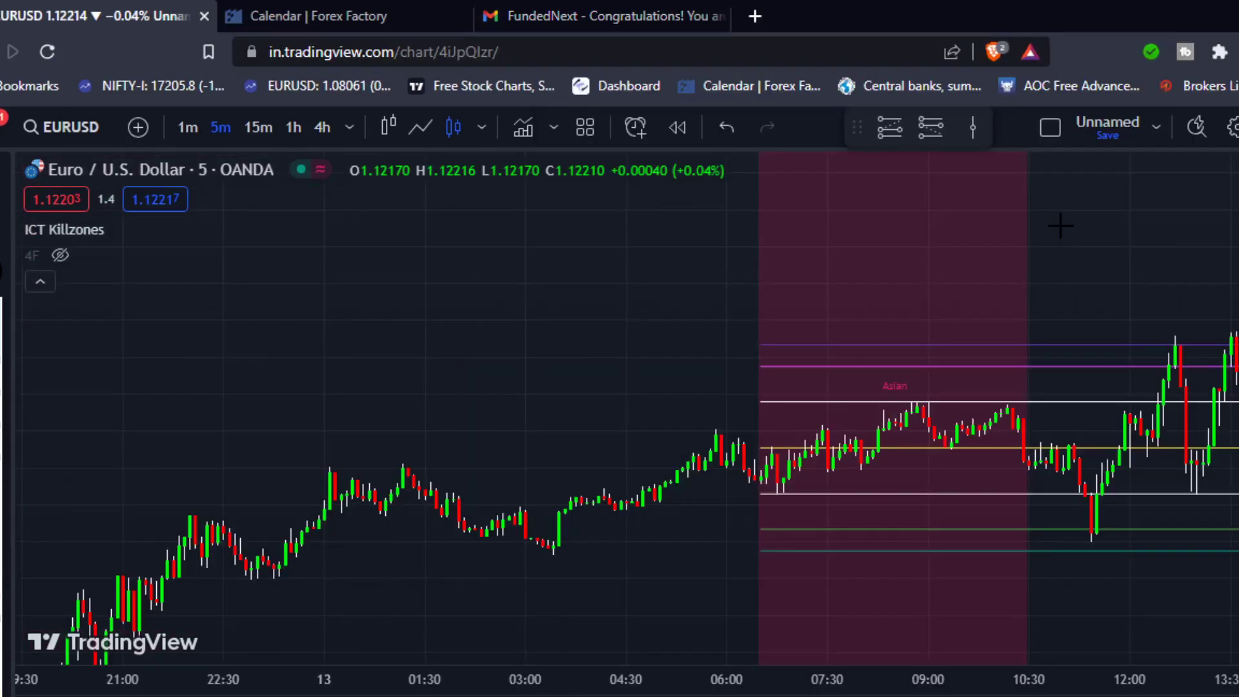
pyautogui.click(590, 11)
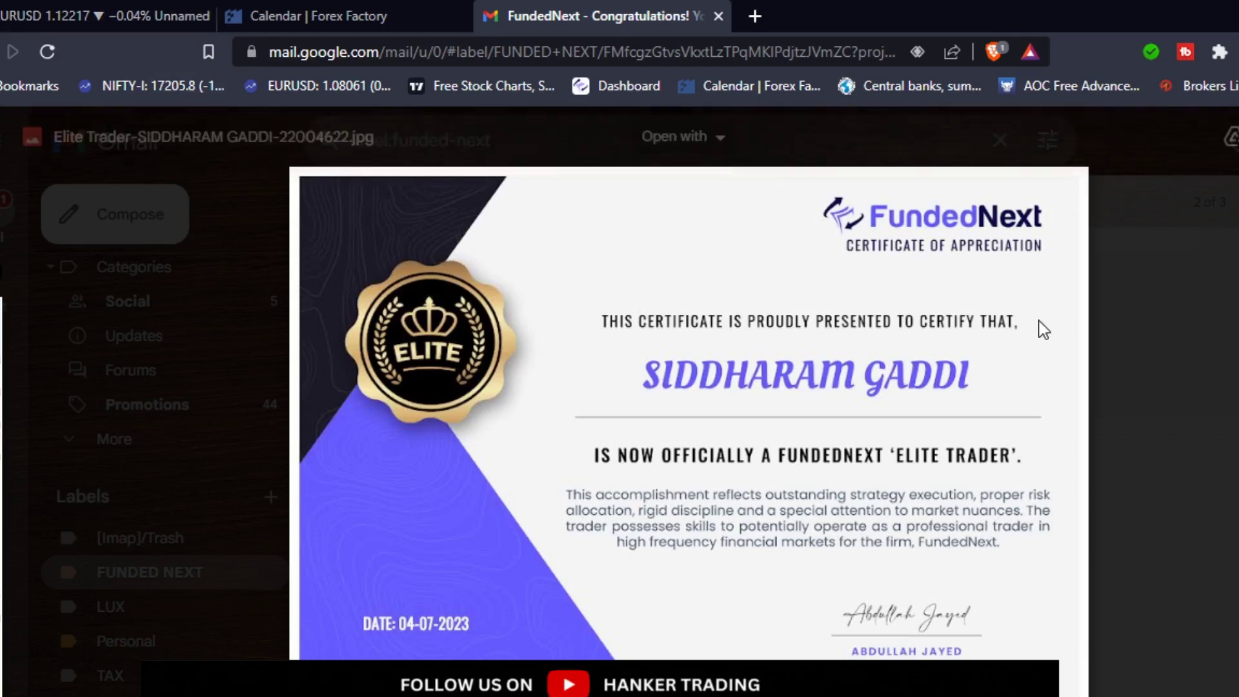
pyautogui.click(98, 9)
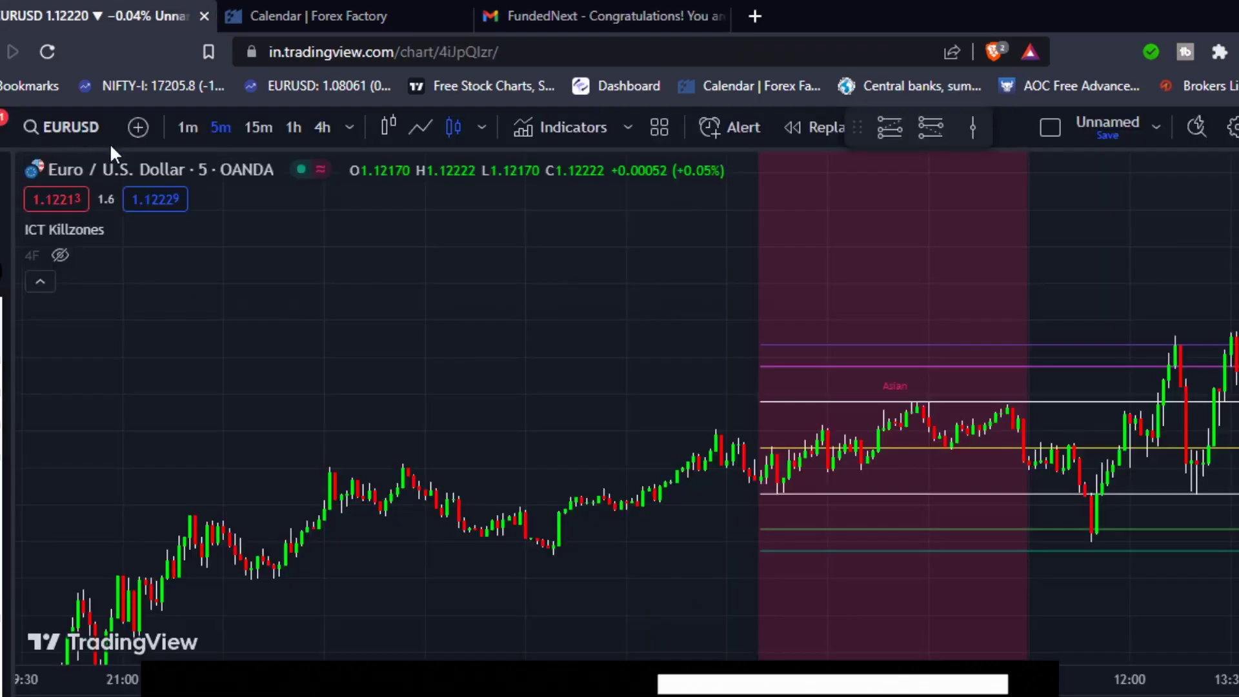
# Step: Examine the 13 July rally from the Asian range through to 21:00 on the TradingView chart
pyautogui.moveTo(807, 299); pyautogui.dragTo(433, 368)
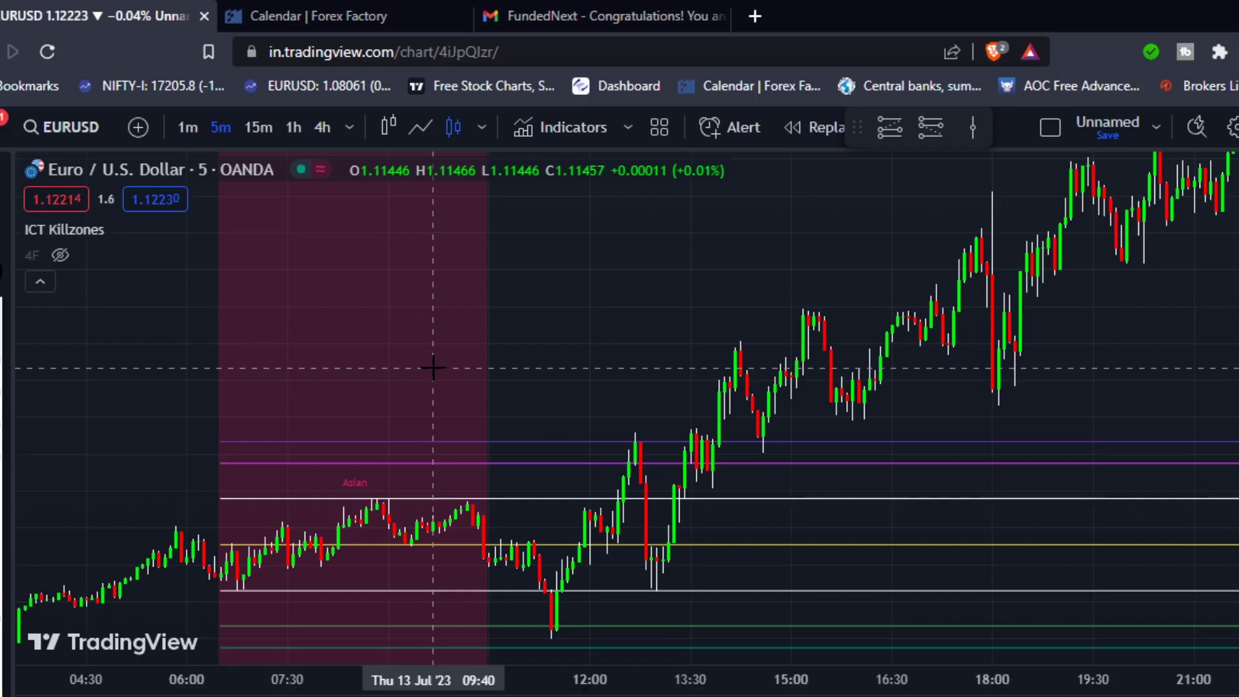
pyautogui.moveTo(297, 695)
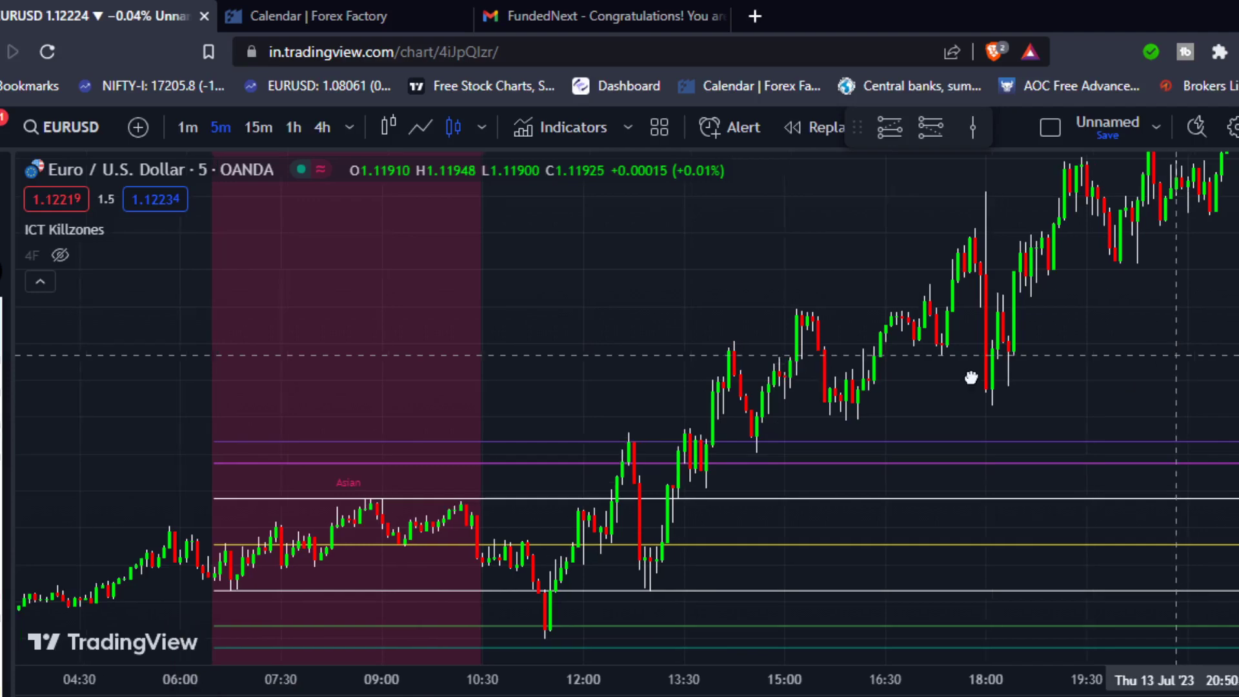
pyautogui.moveTo(1167, 353); pyautogui.dragTo(951, 367)
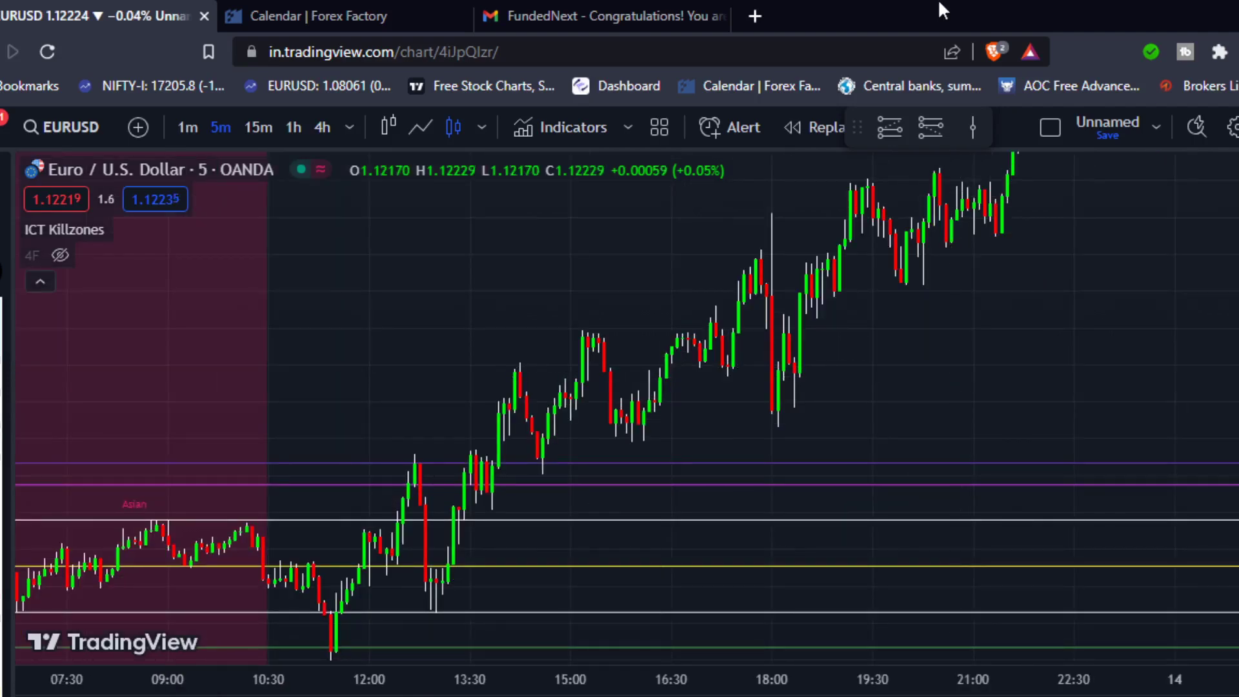
# Step: Restore the side-by-side view and advance both charts to the price action following the 13 July reversal
pyautogui.doubleClick(941, 9)
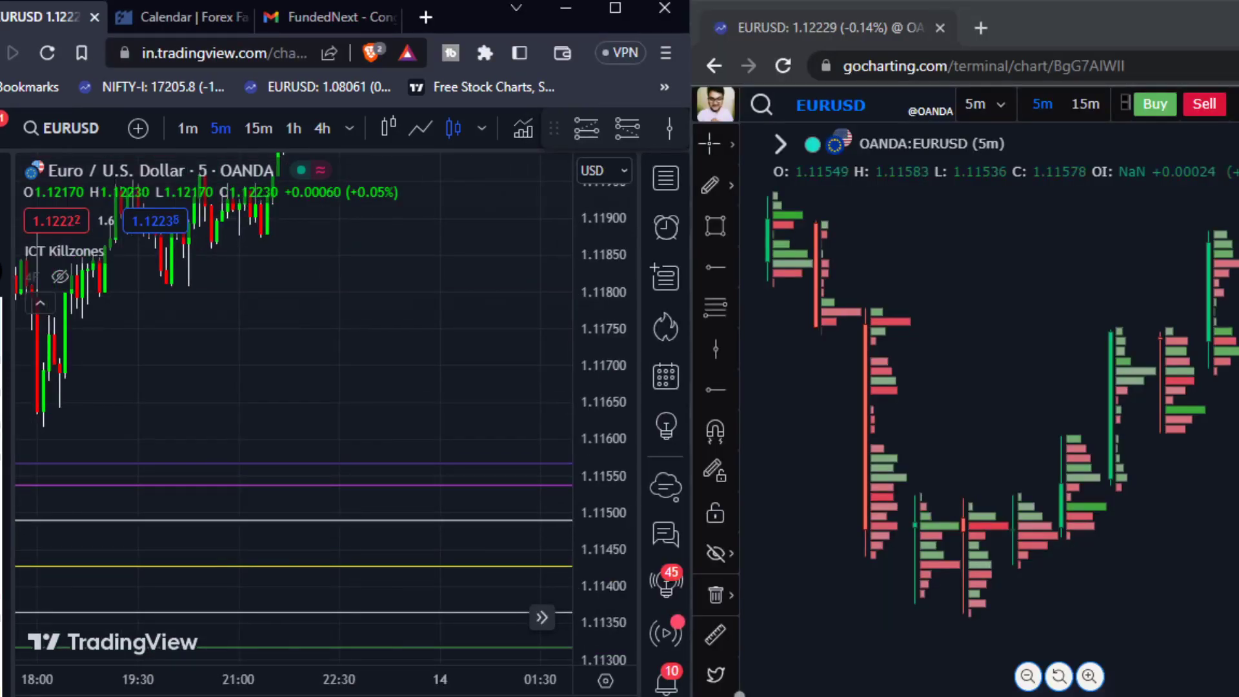
pyautogui.moveTo(1065, 571); pyautogui.dragTo(1064, 482)
pyautogui.moveTo(416, 359); pyautogui.dragTo(381, 506)
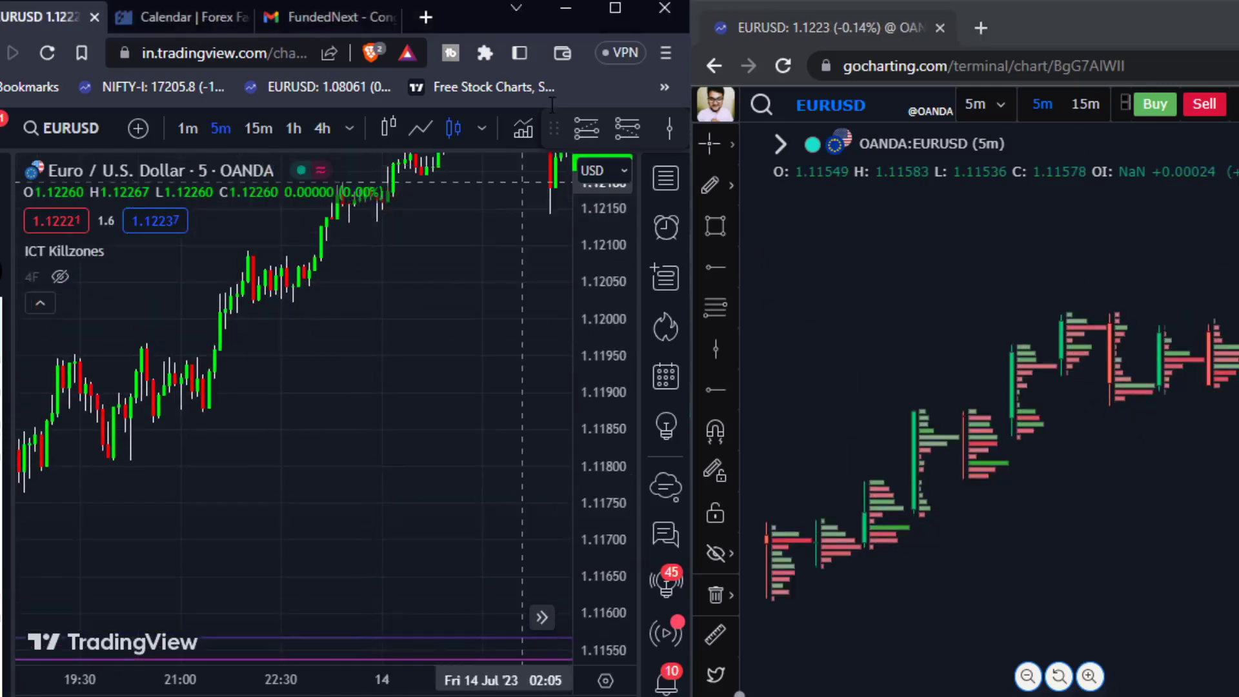
# Step: Maximize TradingView again and review the 13 July Asian range levels together with the rally that follows them
pyautogui.click(617, 10)
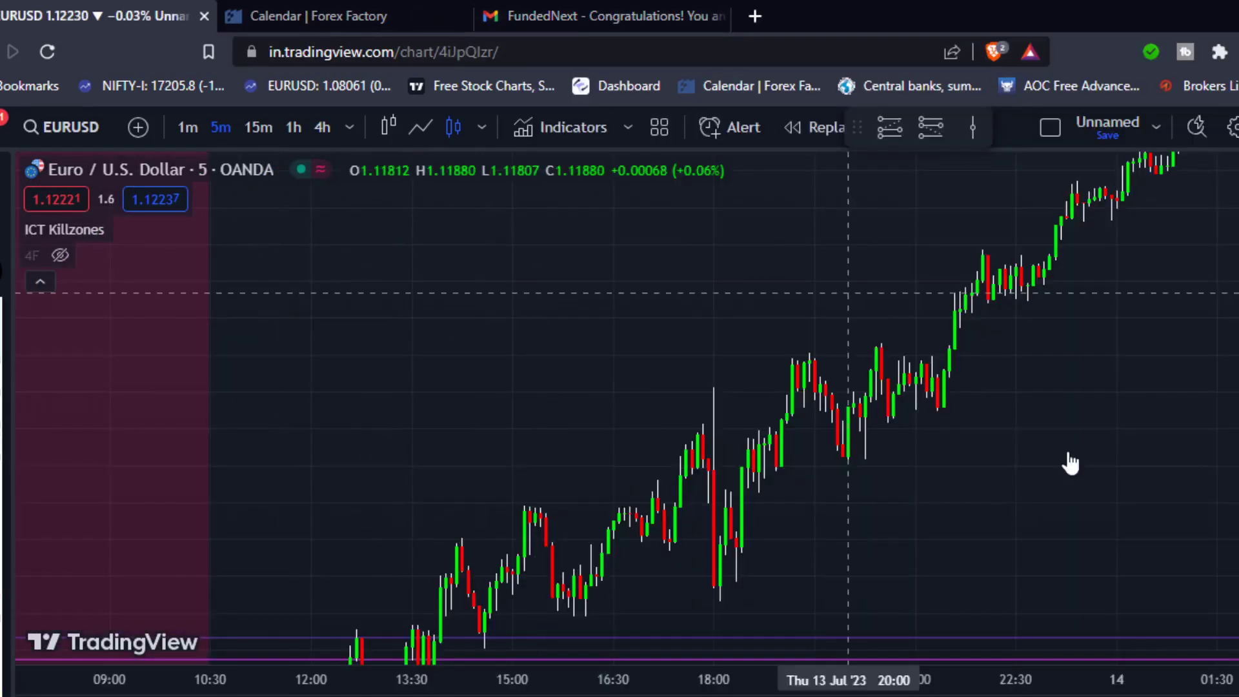
pyautogui.moveTo(982, 512); pyautogui.dragTo(1233, 308)
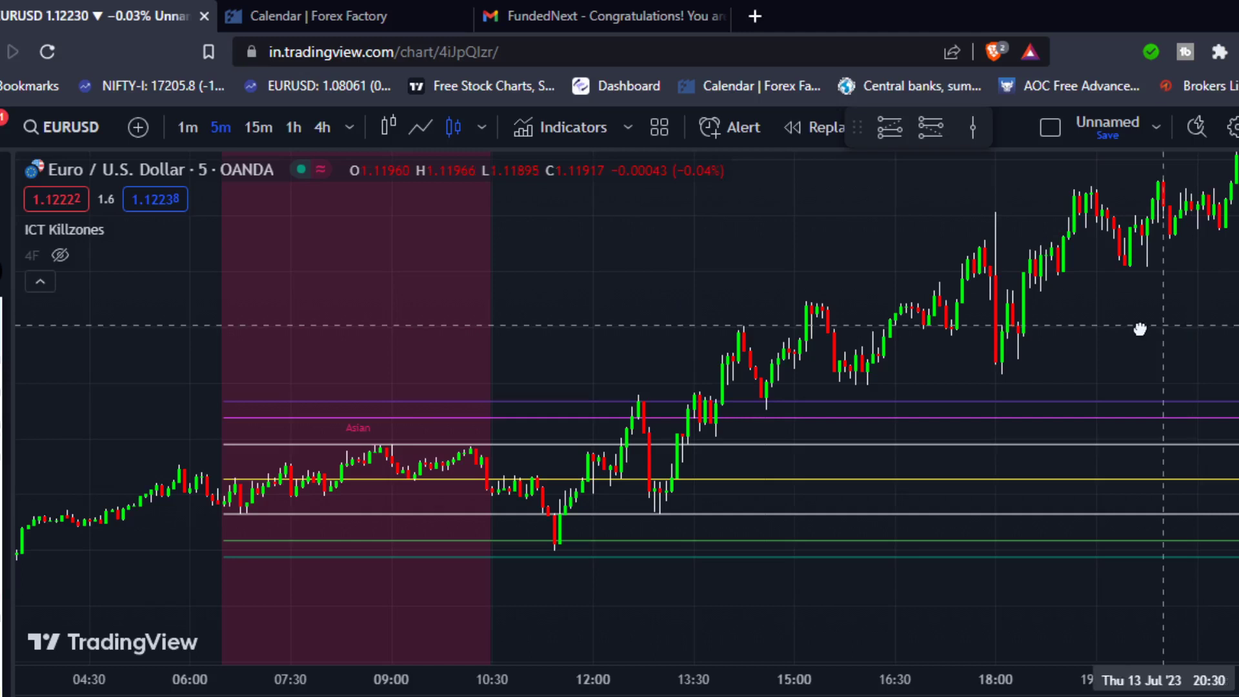
pyautogui.moveTo(1139, 329); pyautogui.dragTo(1081, 331)
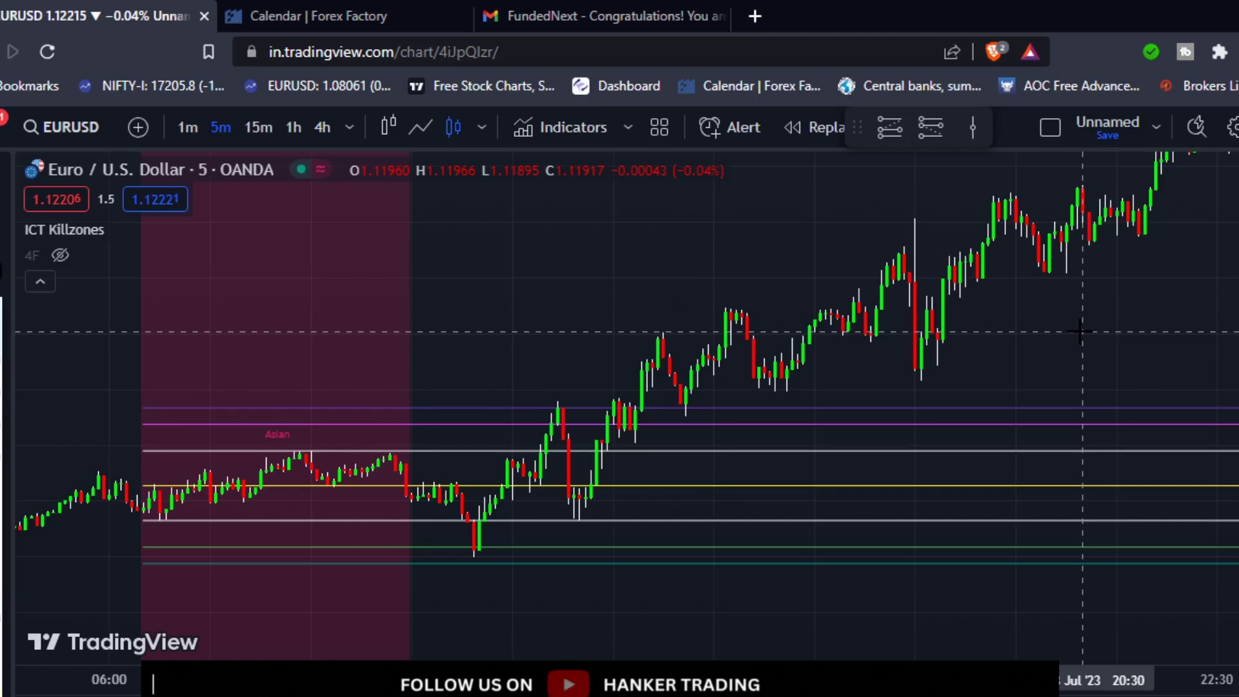
# Step: Review the 13 July Asian range levels and switch the ICT Killzones display from the Asian session to London Open
pyautogui.moveTo(478, 290); pyautogui.dragTo(440, 267)
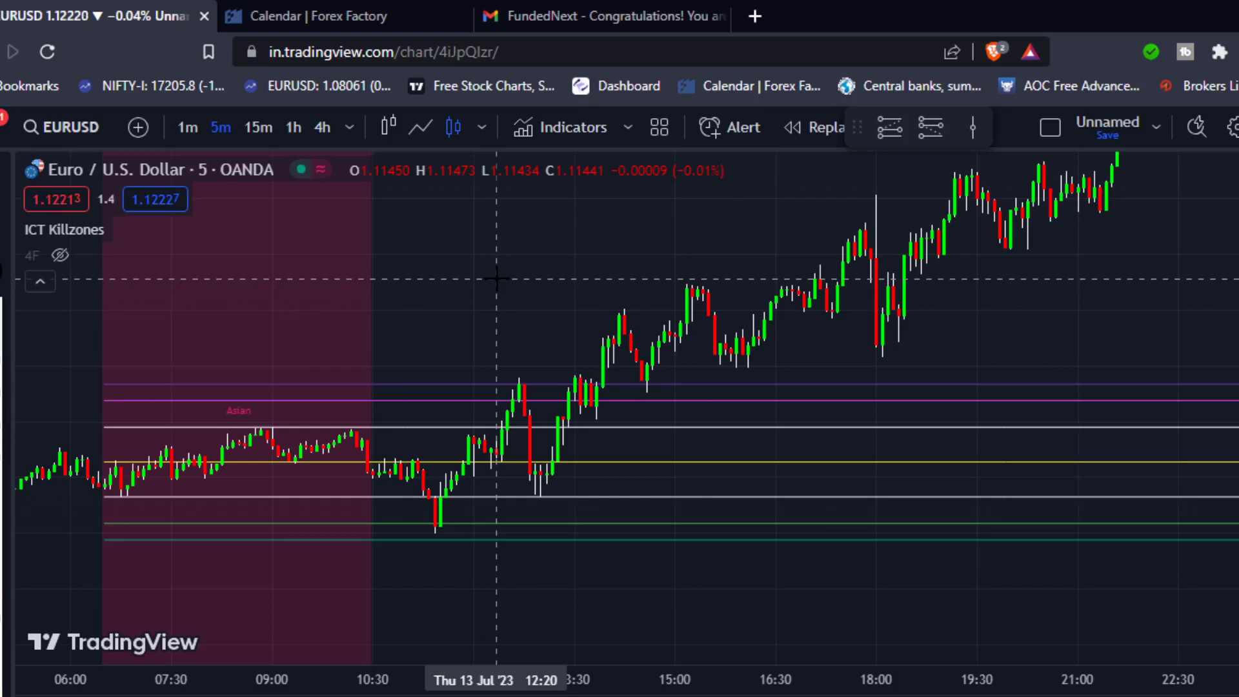
pyautogui.moveTo(497, 279); pyautogui.dragTo(490, 262)
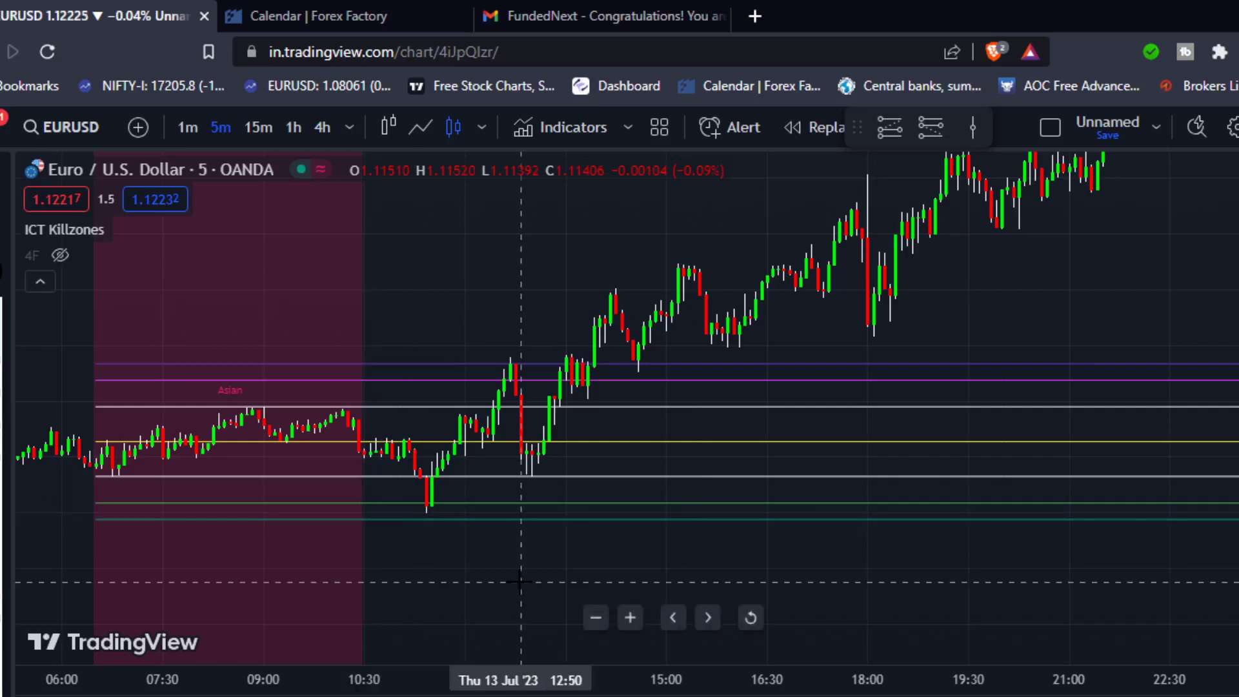
pyautogui.moveTo(608, 280); pyautogui.dragTo(535, 316)
pyautogui.moveTo(436, 309); pyautogui.dragTo(516, 298)
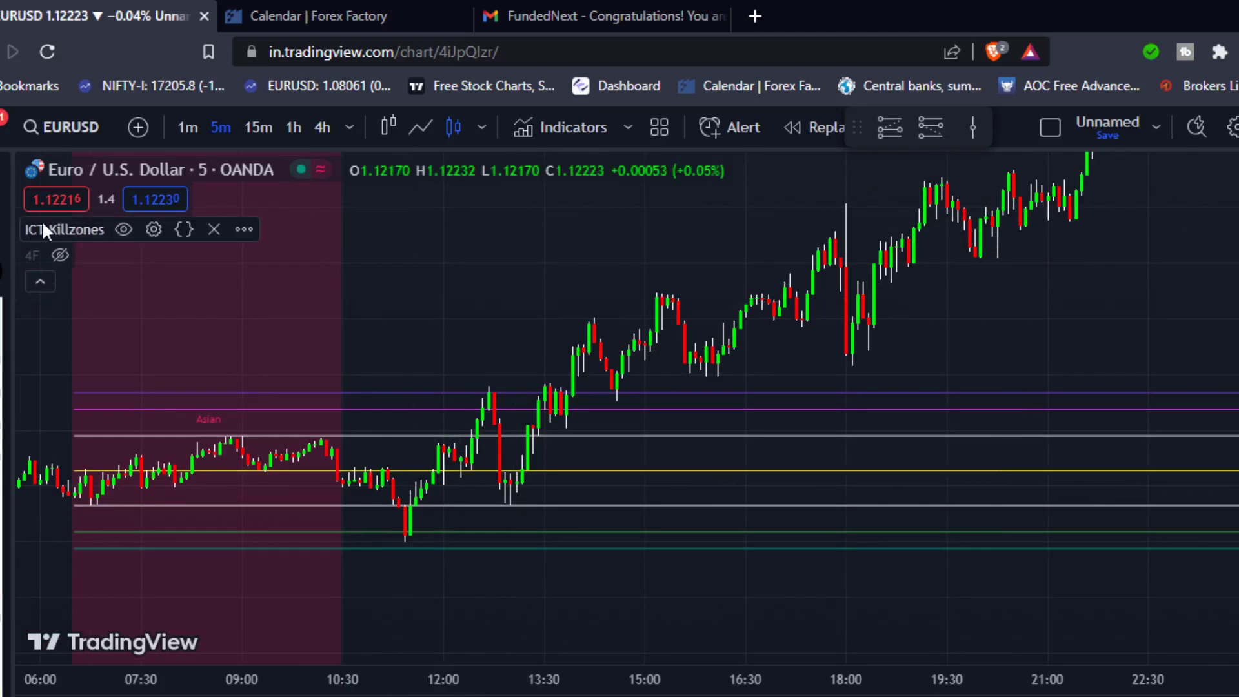
pyautogui.moveTo(441, 298); pyautogui.dragTo(444, 298)
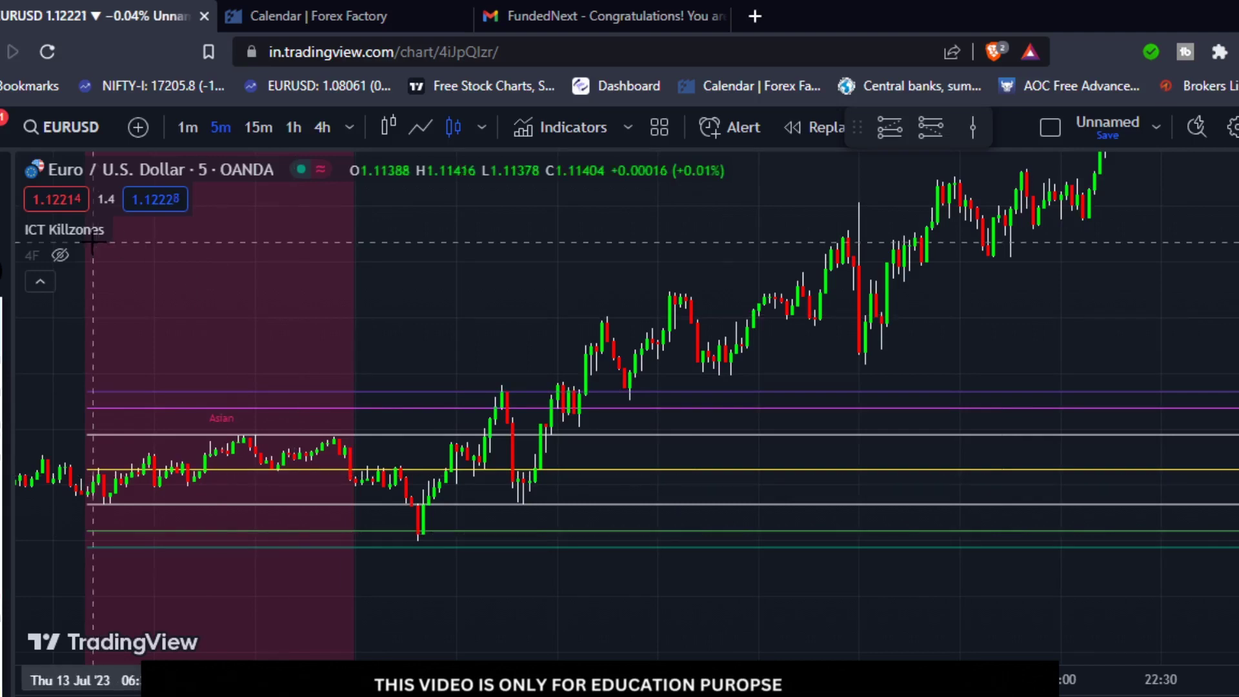
pyautogui.click(154, 229)
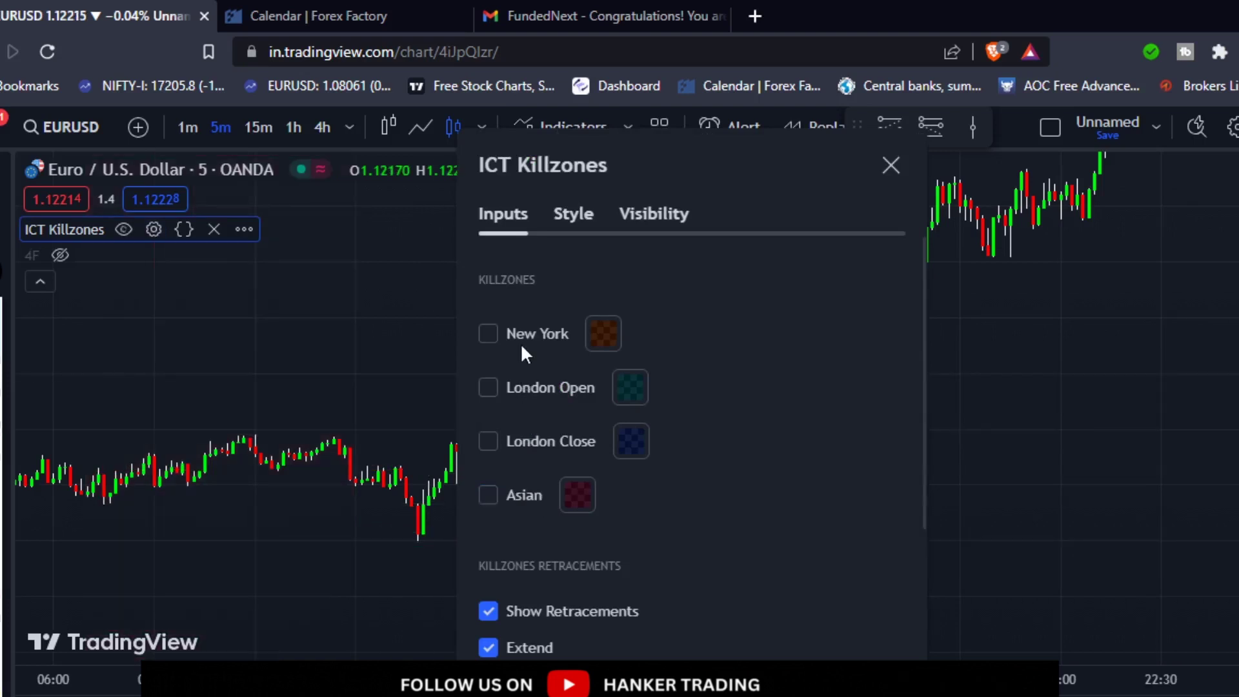
pyautogui.click(527, 389)
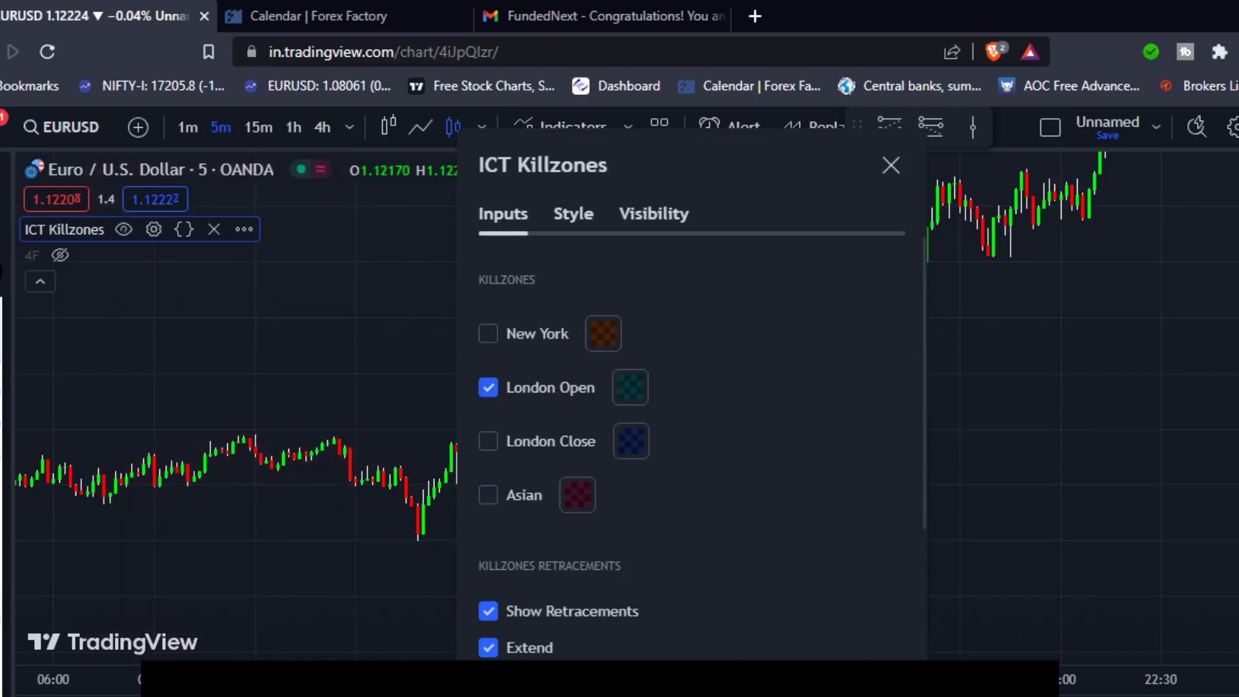
pyautogui.press('Escape')
# Step: Review the London Open retracement levels and replace that session with the New York killzone in the ICT Killzones settings
pyautogui.moveTo(746, 516); pyautogui.dragTo(713, 520)
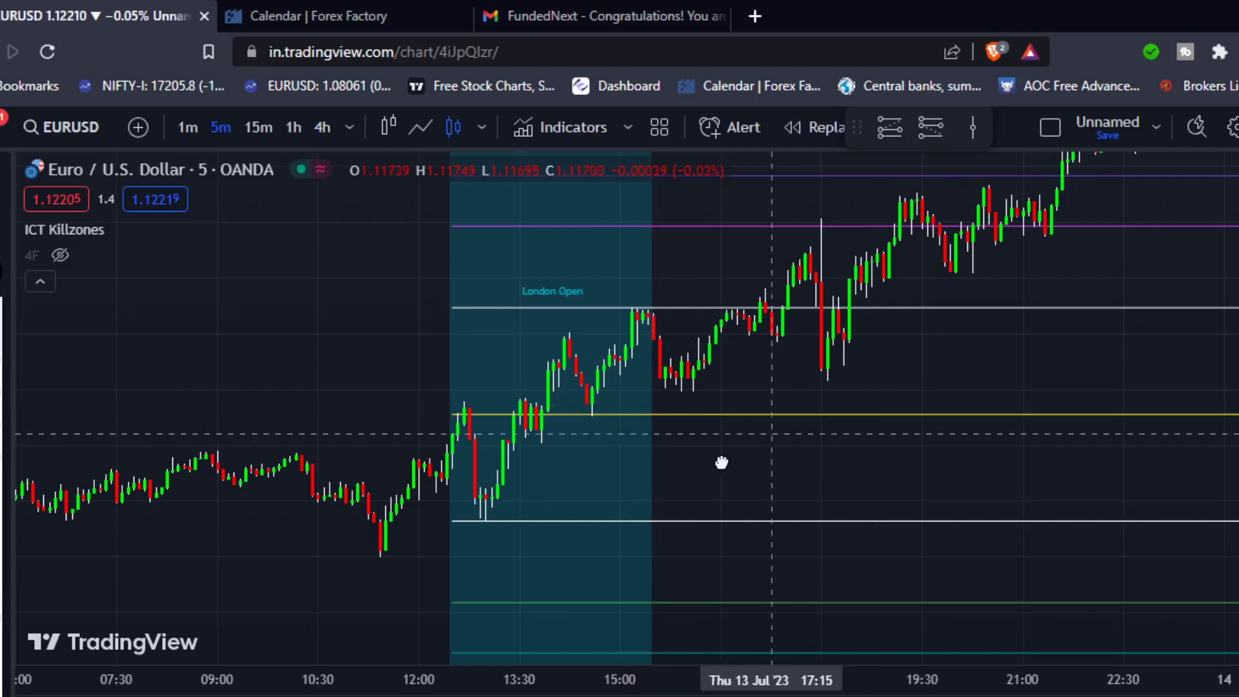
pyautogui.moveTo(719, 462); pyautogui.dragTo(644, 528)
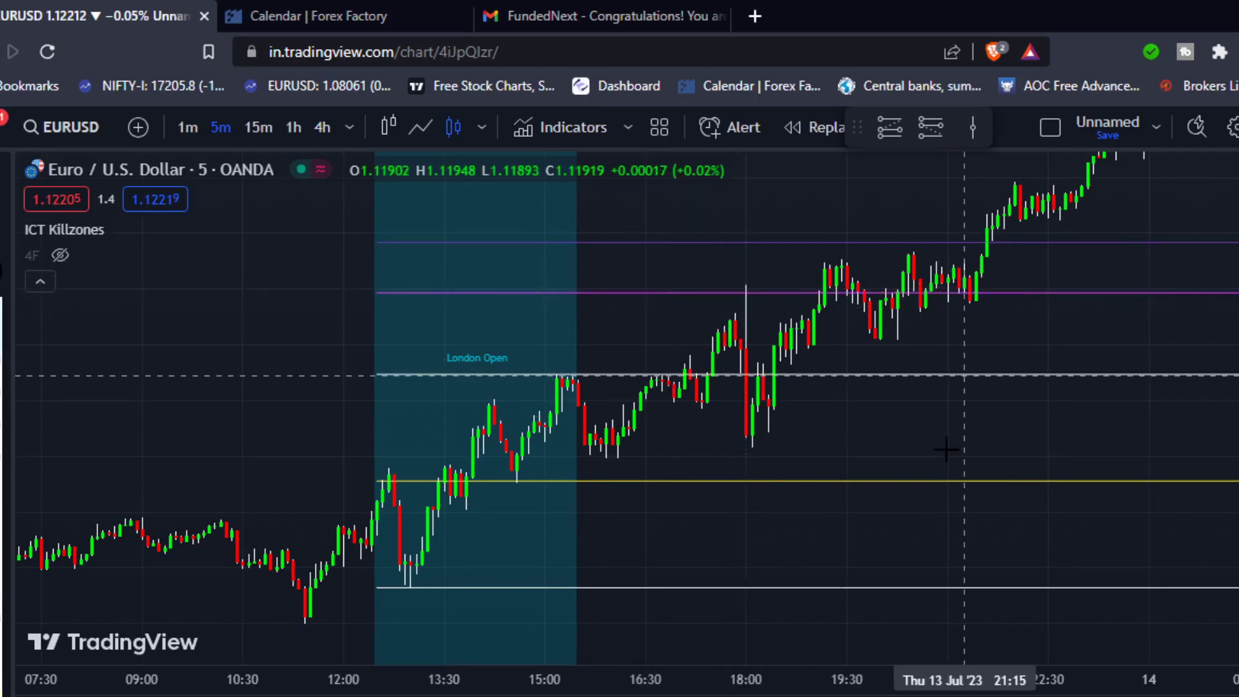
pyautogui.moveTo(873, 470); pyautogui.dragTo(700, 452)
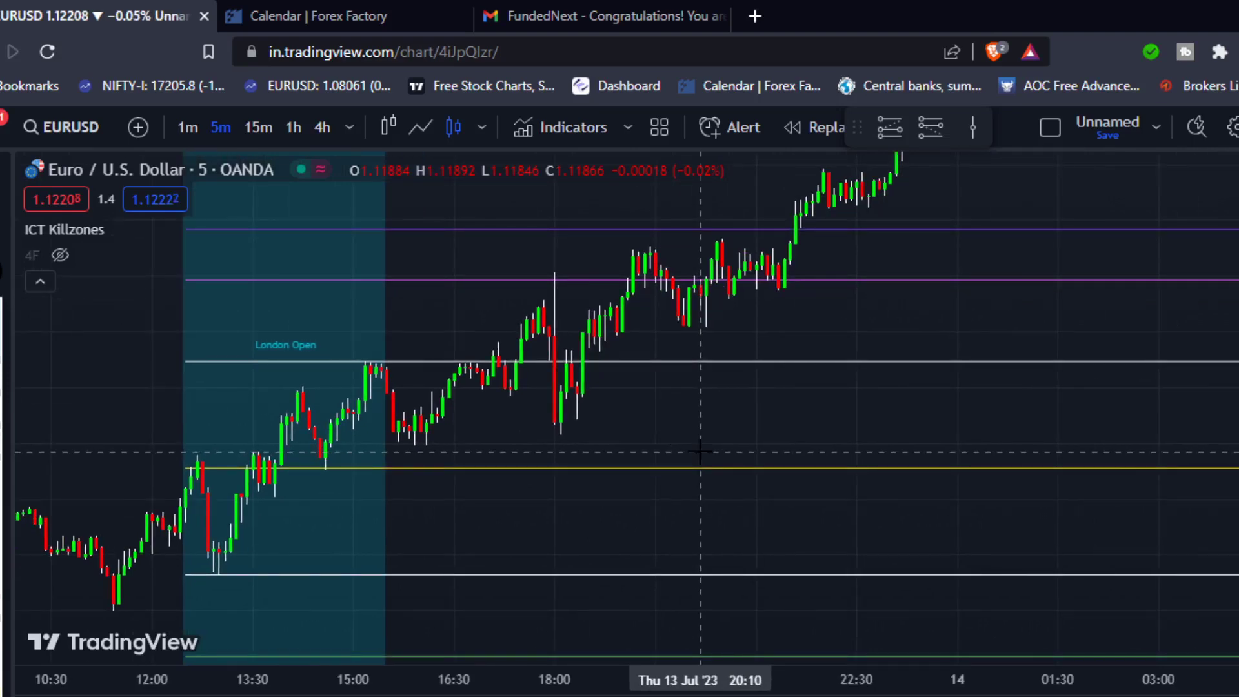
pyautogui.click(153, 230)
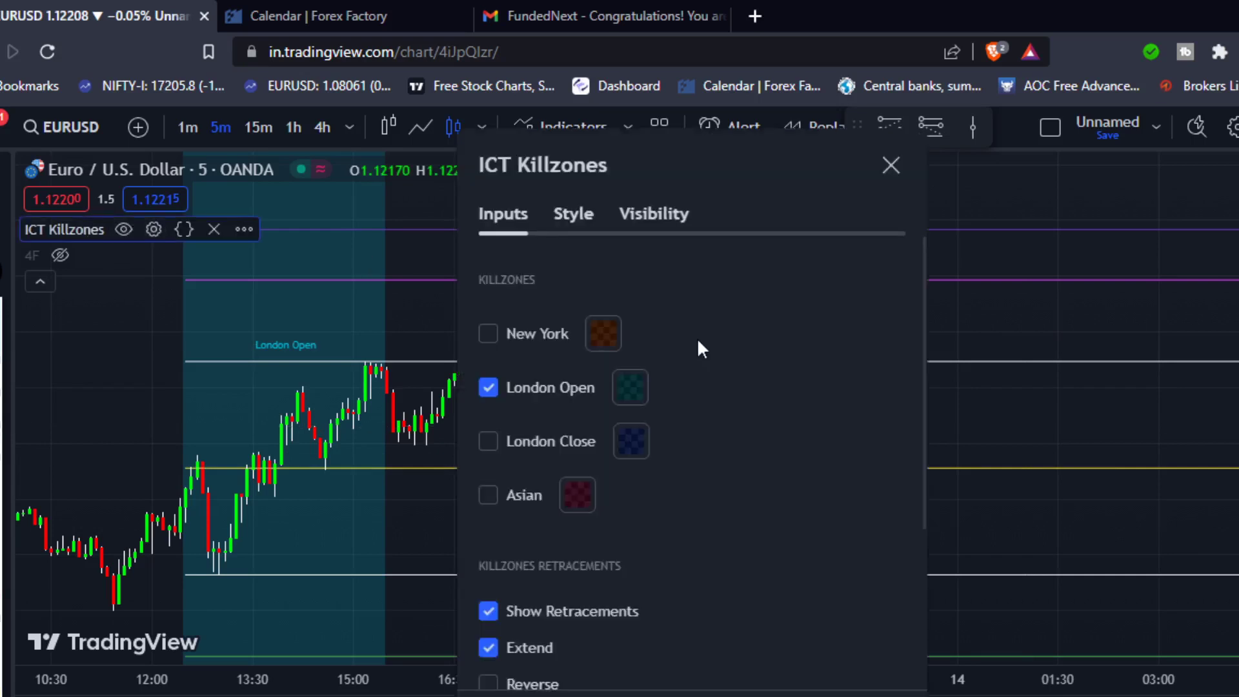
pyautogui.click(556, 386)
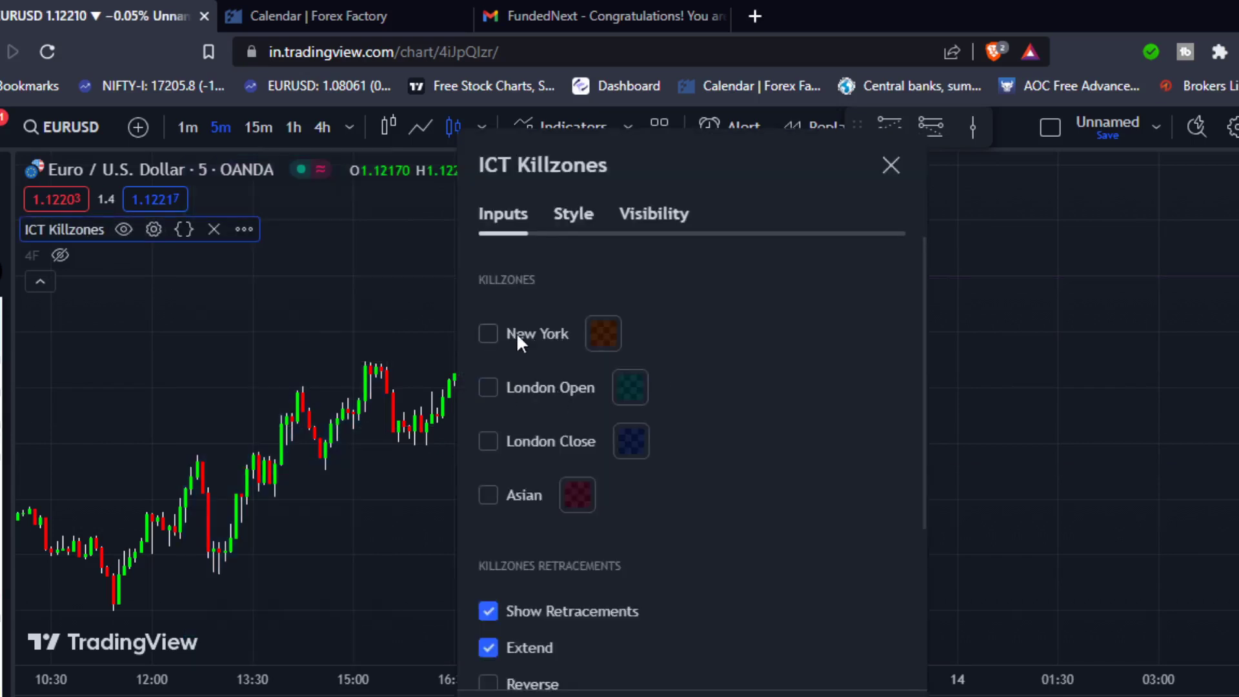
pyautogui.press('Escape')
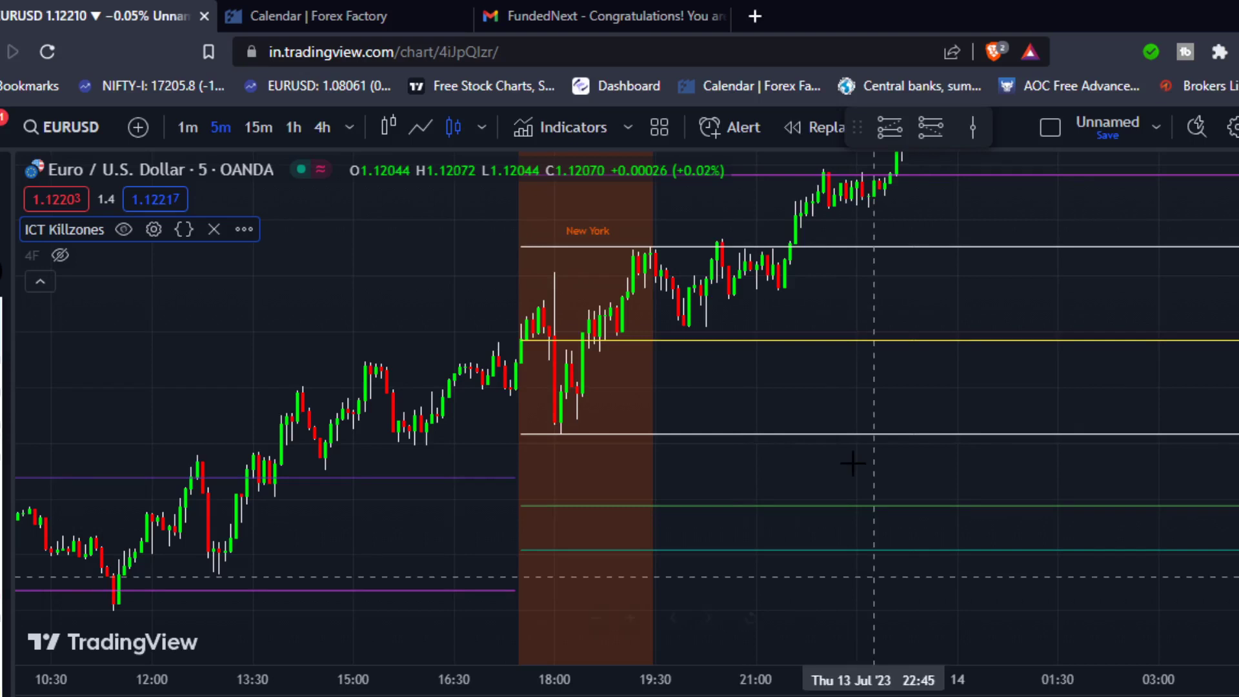
# Step: Handwrite the trader's name in yellow below the price action following the New York killzone and clear the annotation
pyautogui.moveTo(820, 484); pyautogui.dragTo(820, 554)
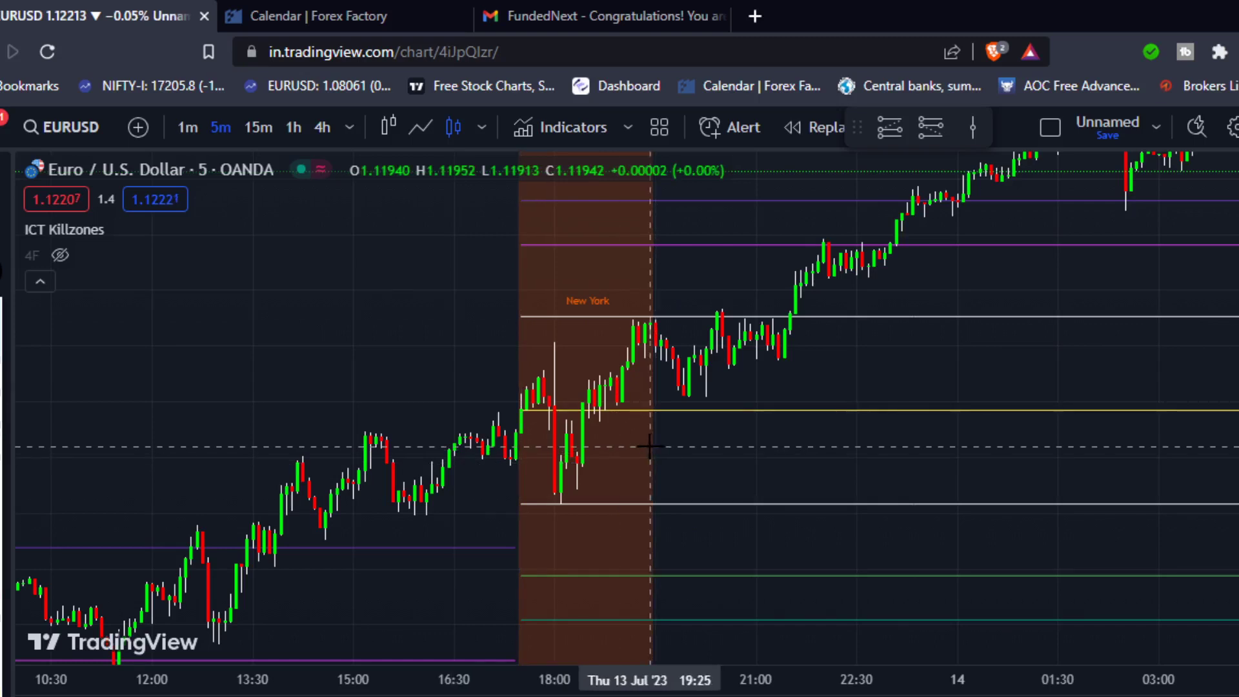
pyautogui.moveTo(664, 523); pyautogui.dragTo(573, 473)
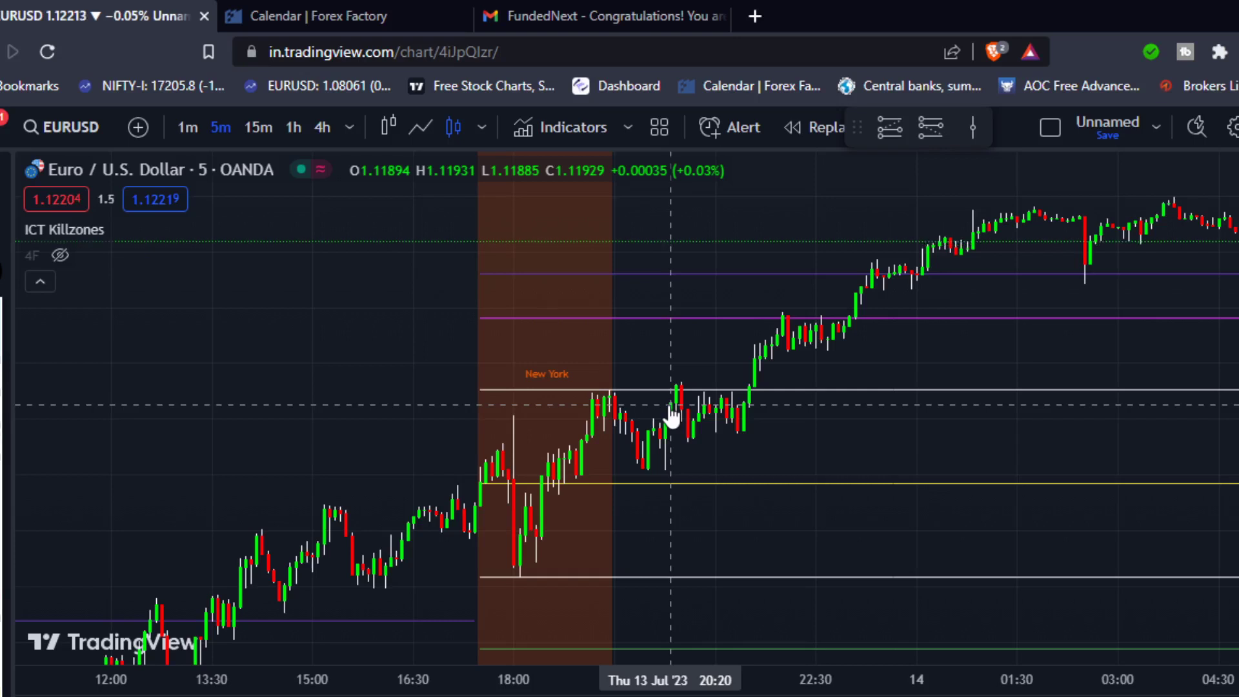
pyautogui.click(8, 413)
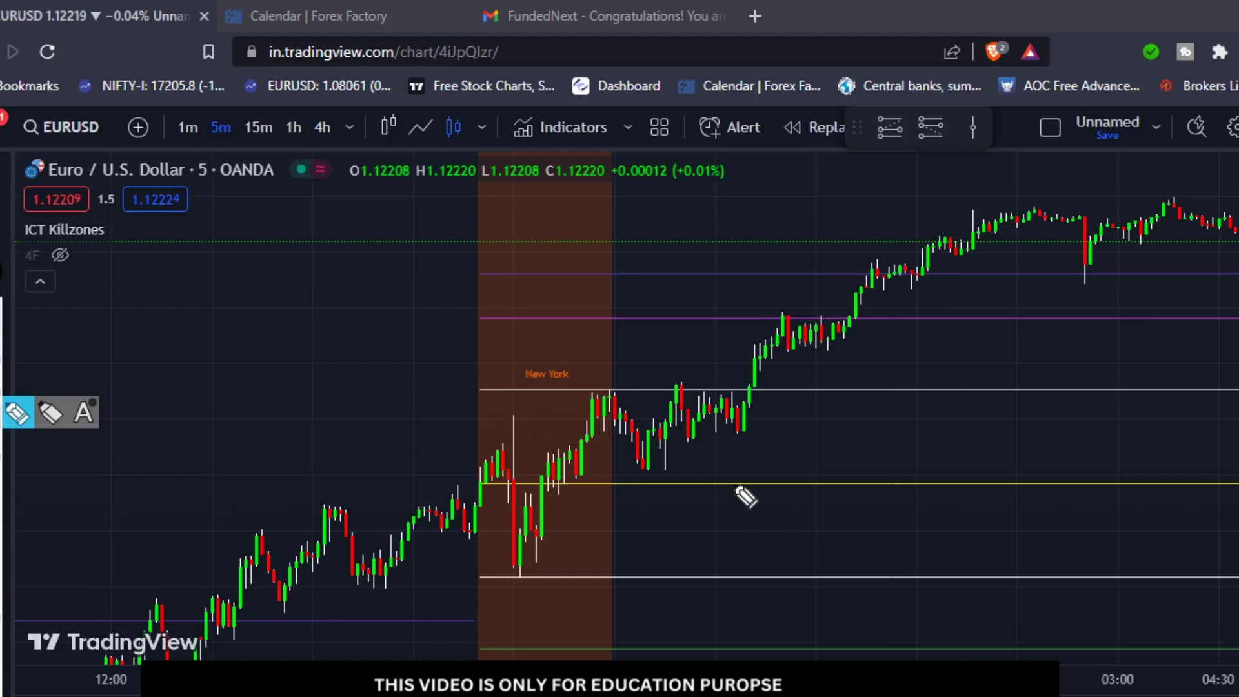
pyautogui.moveTo(742, 510)
pyautogui.mouseDown()
pyautogui.moveTo(821, 517)
pyautogui.moveTo(912, 470)
pyautogui.moveTo(910, 451)
pyautogui.mouseUp()
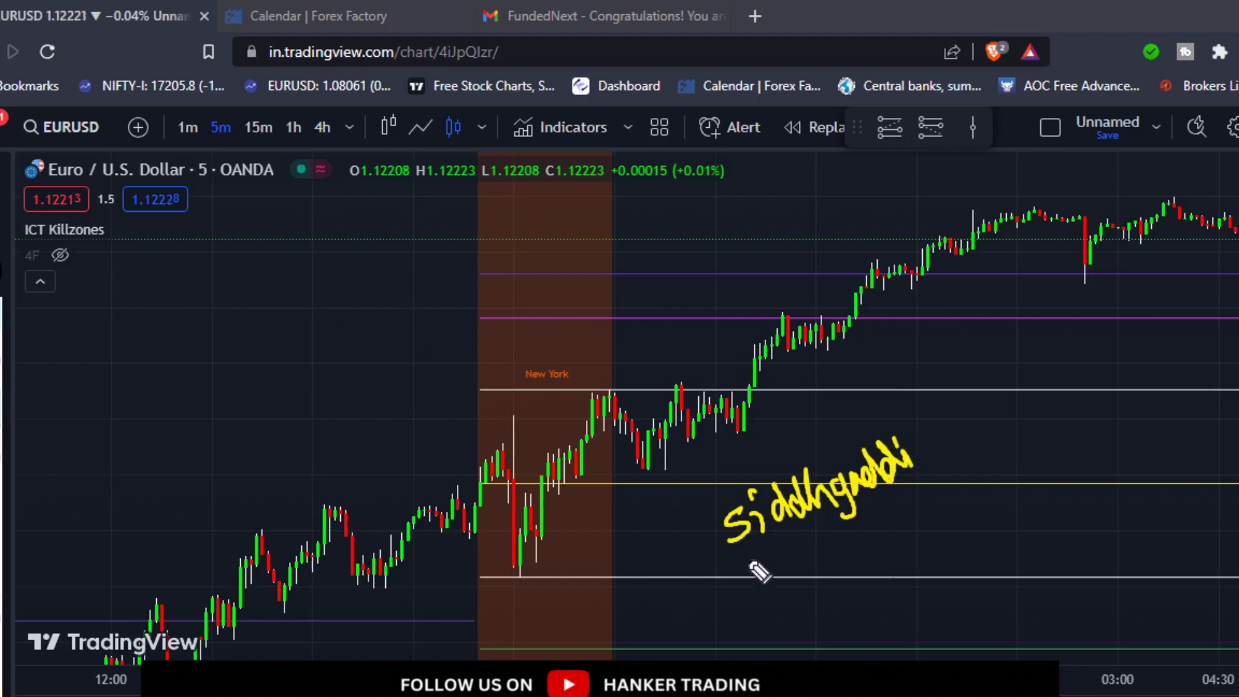
pyautogui.press('Escape')
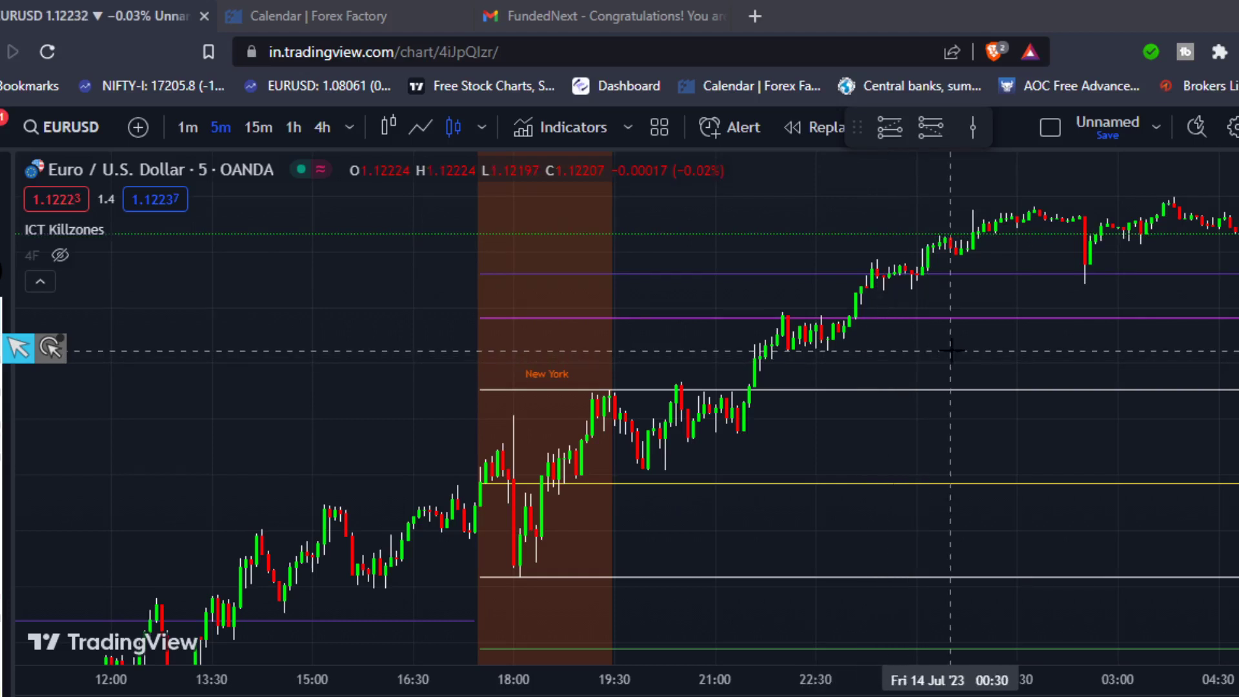
# Step: View the FundedNext Elite Trader certificate in Gmail and return to the EURUSD price action following the New York killzone
pyautogui.click(629, 22)
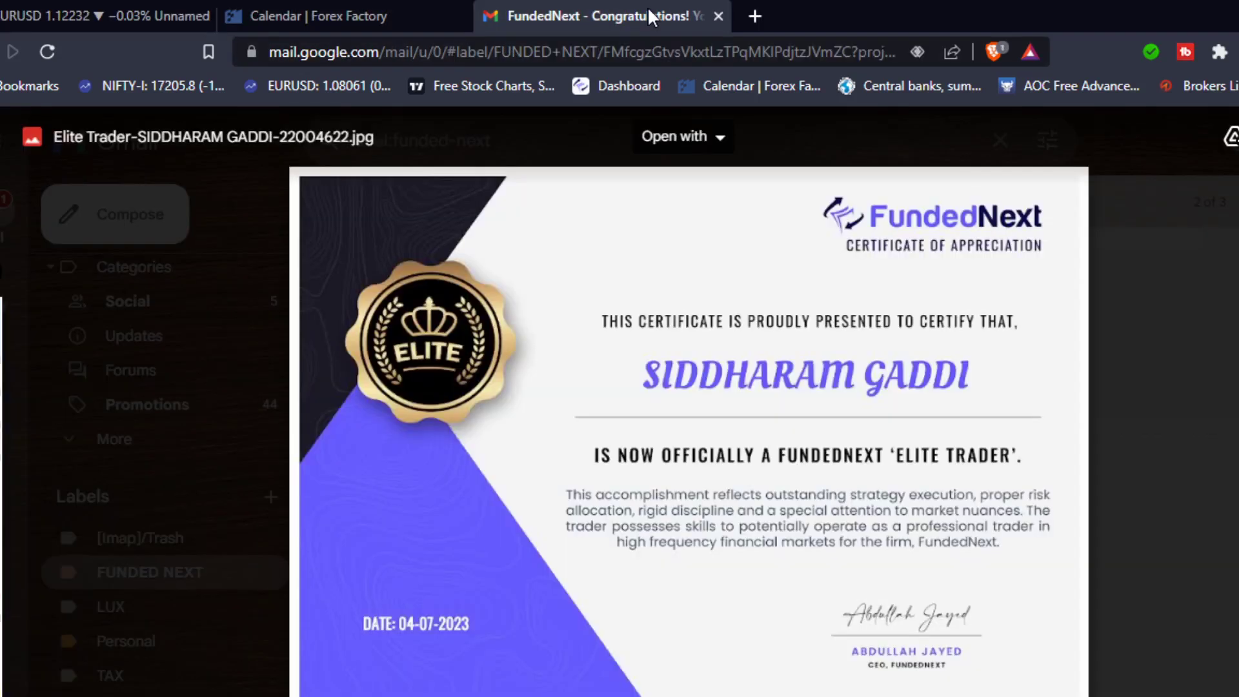
pyautogui.click(165, 12)
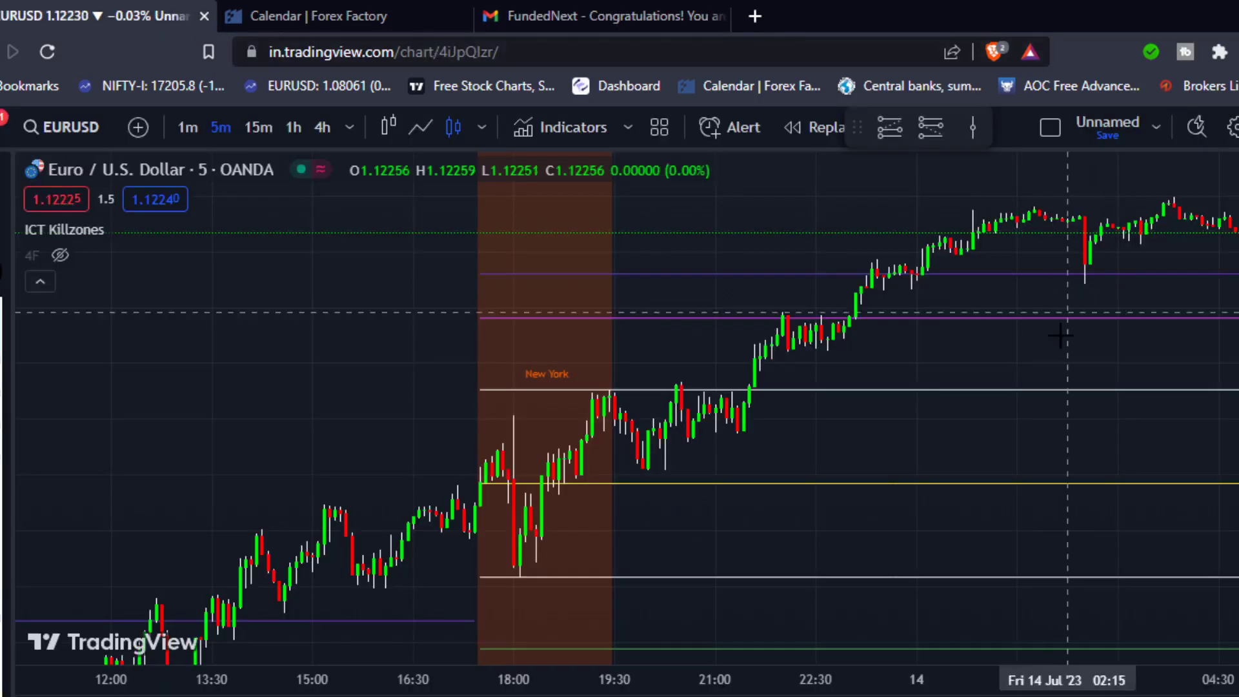
pyautogui.moveTo(1032, 361)
pyautogui.mouseDown()
pyautogui.moveTo(940, 370)
pyautogui.moveTo(751, 423)
pyautogui.mouseUp()
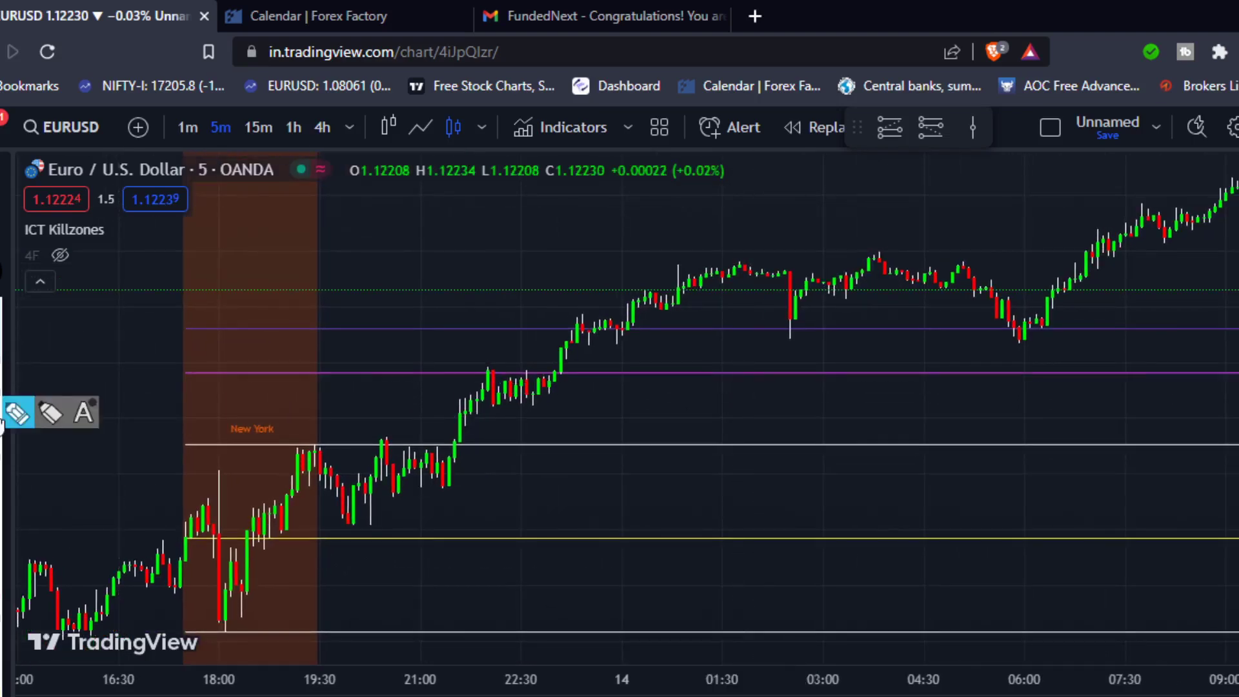
pyautogui.moveTo(1039, 331); pyautogui.dragTo(1033, 328)
pyautogui.moveTo(793, 325); pyautogui.dragTo(785, 332)
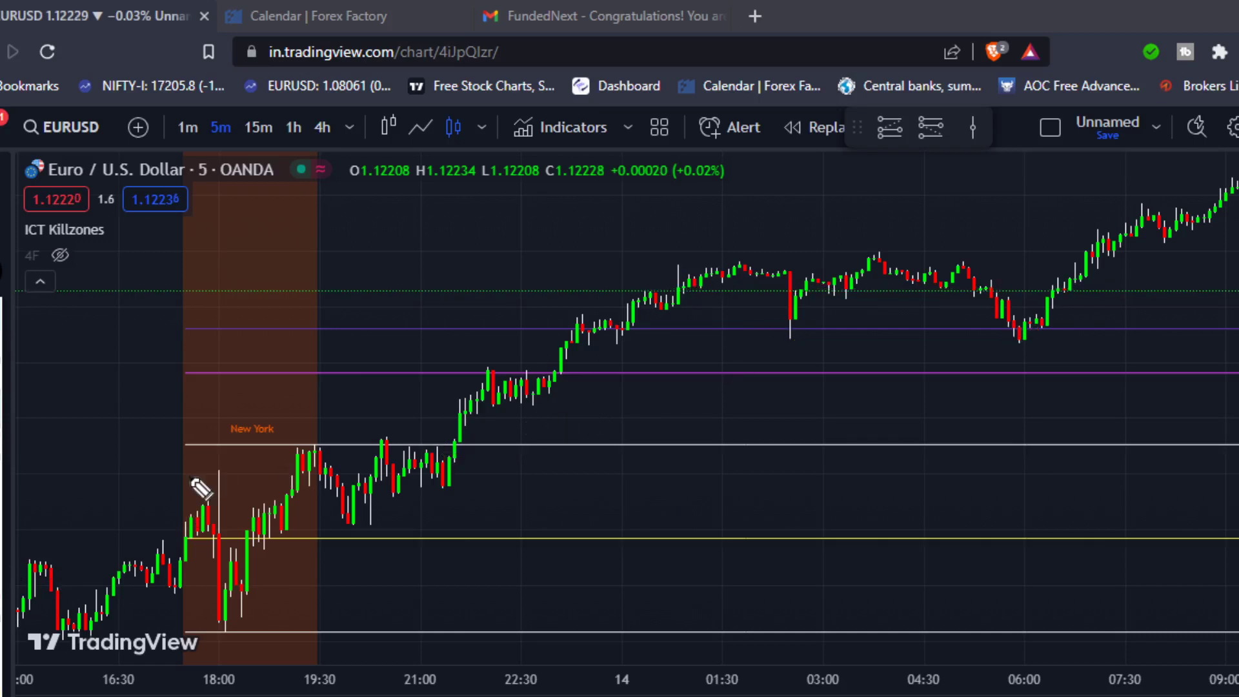
pyautogui.moveTo(194, 492); pyautogui.dragTo(174, 423)
pyautogui.moveTo(78, 500)
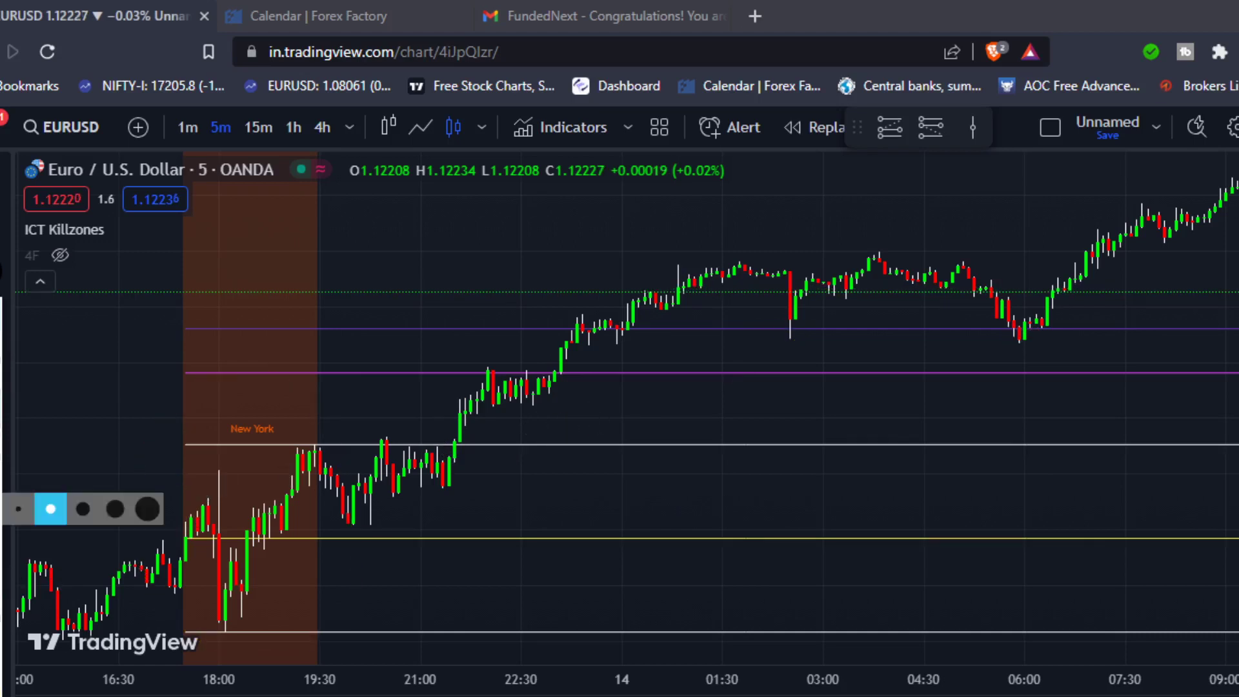
pyautogui.press('Escape')
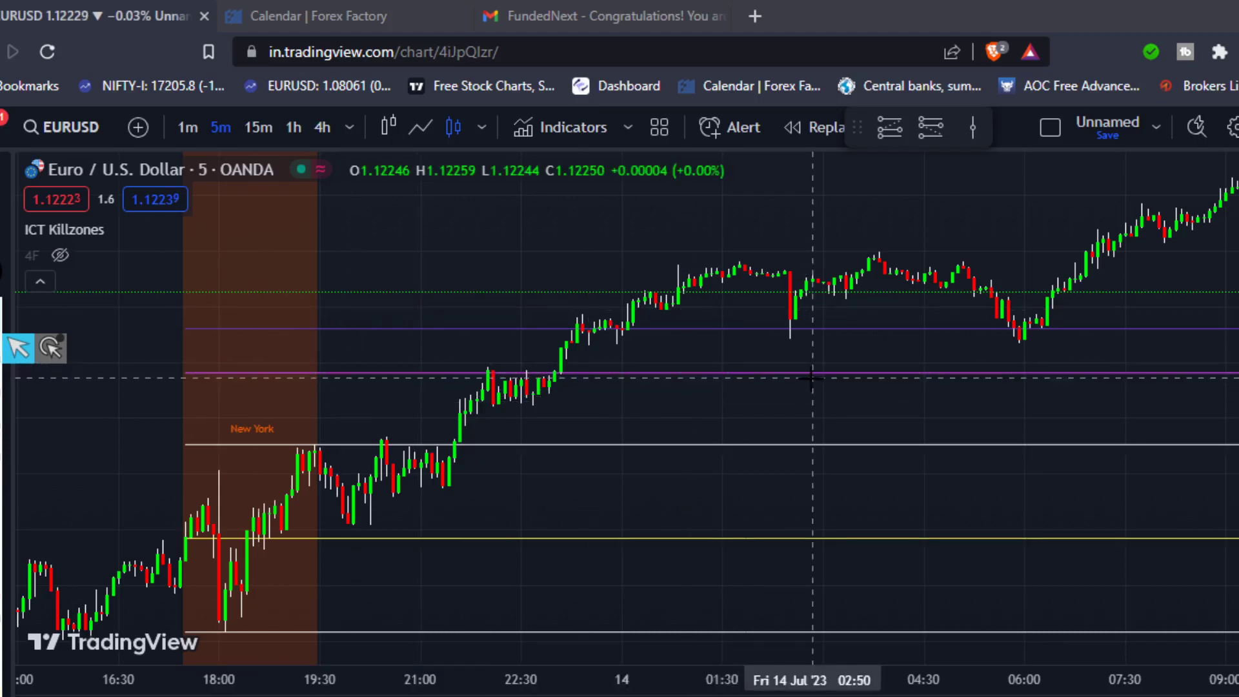
# Step: Restore the side-by-side view with GoCharting and bring the early 14 July candles into view on the TradingView chart
pyautogui.moveTo(738, 437); pyautogui.dragTo(904, 359)
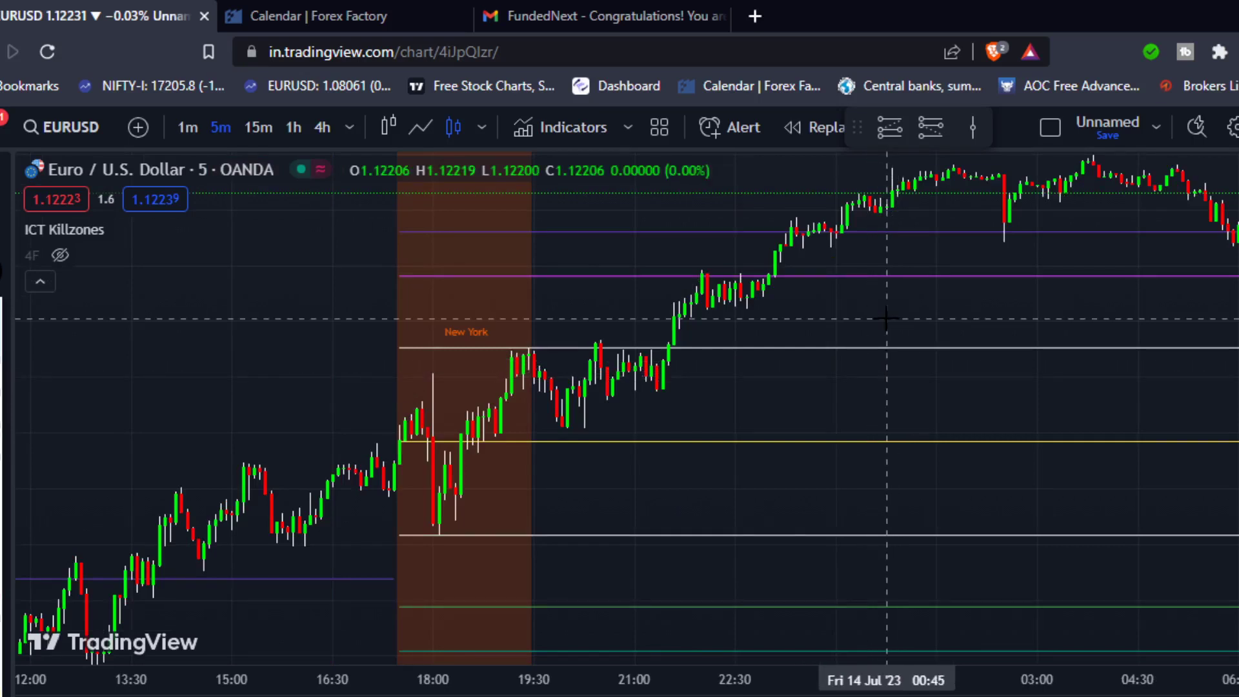
pyautogui.doubleClick(912, 9)
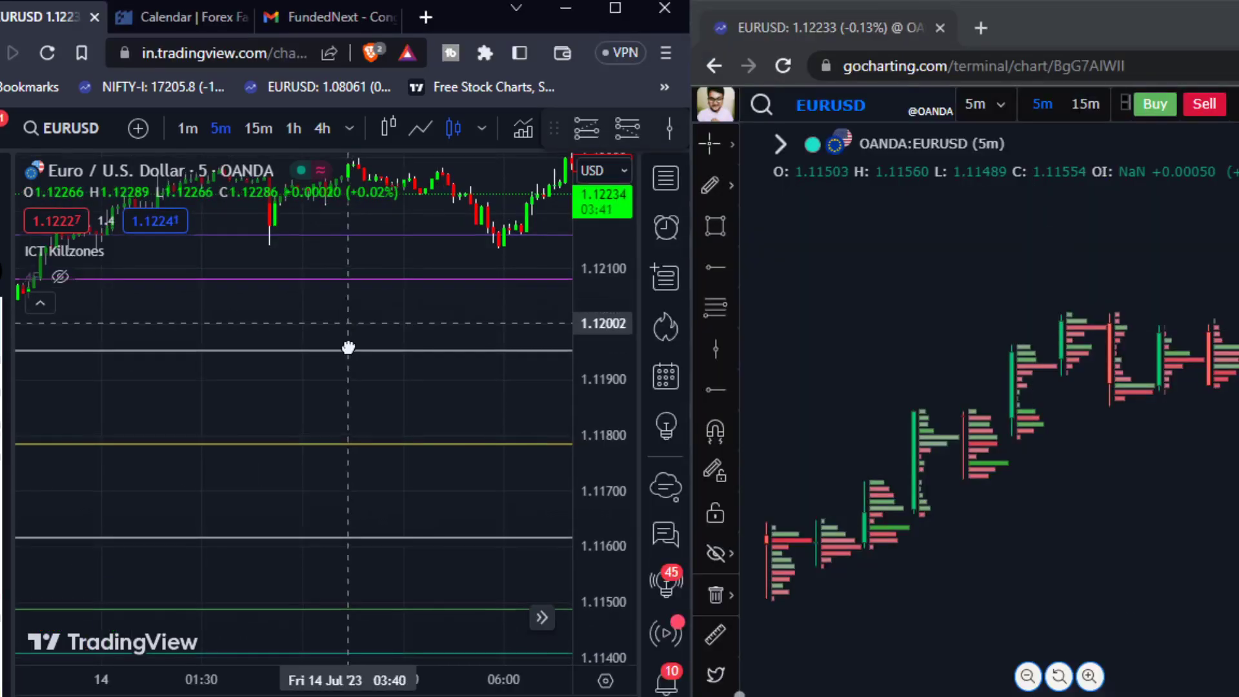
pyautogui.moveTo(346, 346); pyautogui.dragTo(348, 453)
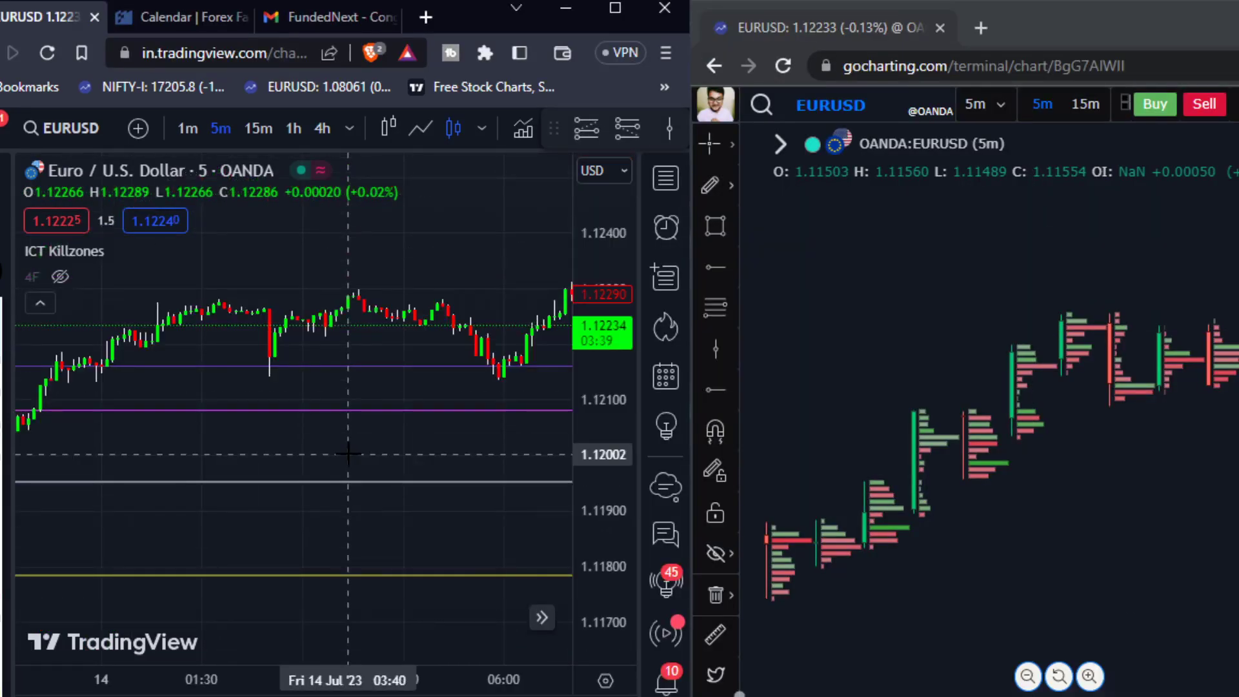